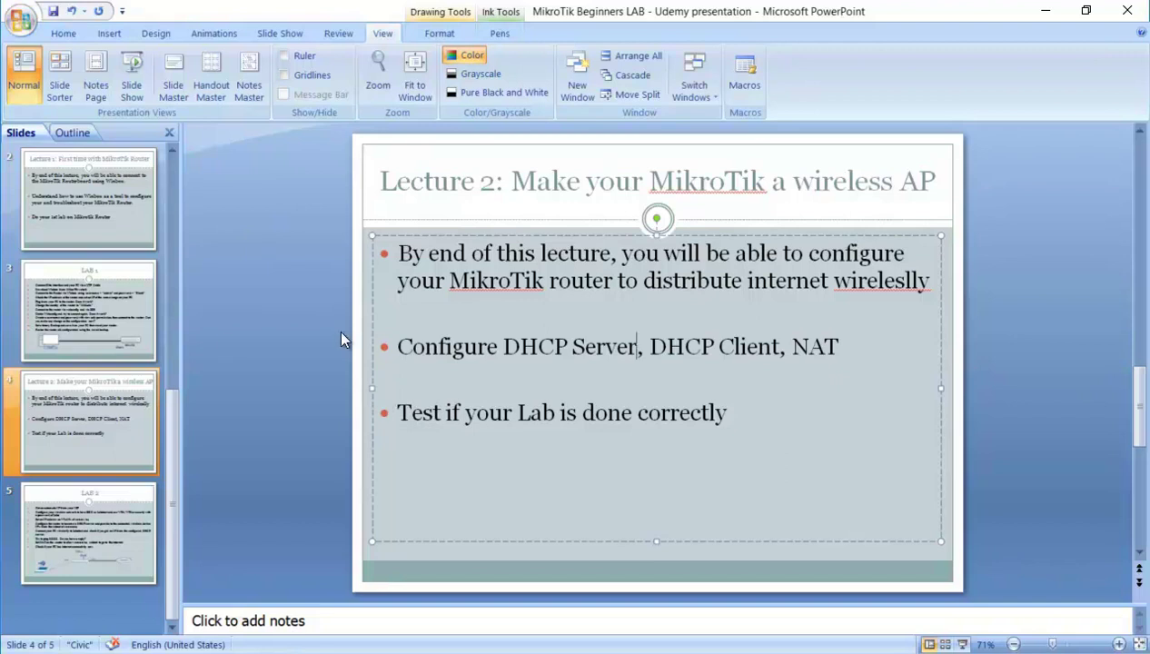
Select the Slide 5 (LAB 2) thumbnail in the PowerPoint Slides pane.
click(101, 516)
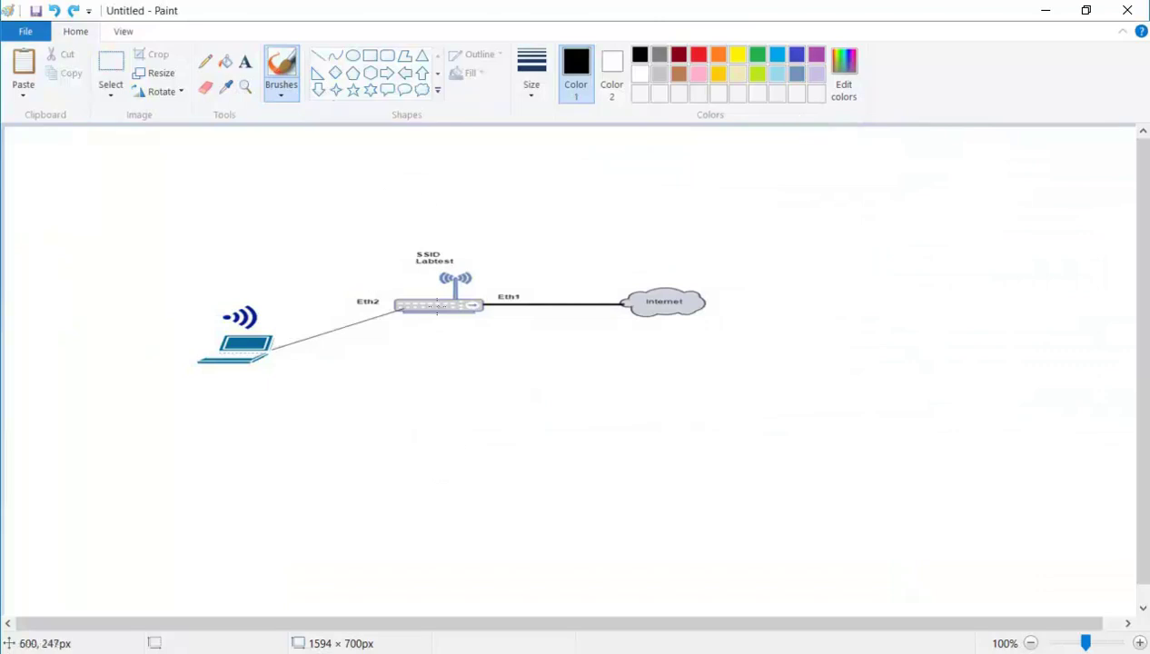
mouse_move(449, 346)
mouse_down()
mouse_move(449, 325)
mouse_move(461, 338)
mouse_up()
click(698, 55)
mouse_move(482, 327)
mouse_down()
mouse_move(623, 313)
mouse_move(618, 327)
mouse_up()
drag(491, 324, 474, 334)
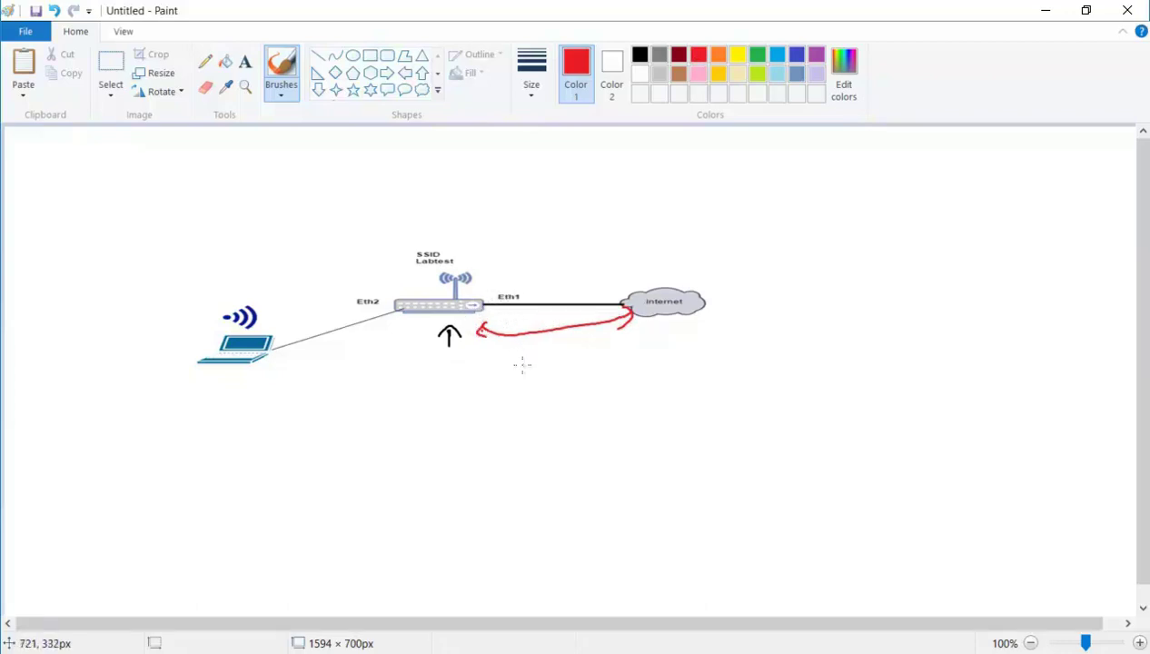
mouse_move(487, 266)
mouse_down()
mouse_move(473, 289)
mouse_move(483, 293)
mouse_up()
mouse_move(638, 249)
mouse_down()
mouse_move(696, 253)
mouse_move(742, 274)
mouse_move(771, 265)
mouse_up()
mouse_move(688, 234)
mouse_down()
mouse_move(570, 221)
mouse_move(490, 265)
mouse_move(491, 295)
mouse_up()
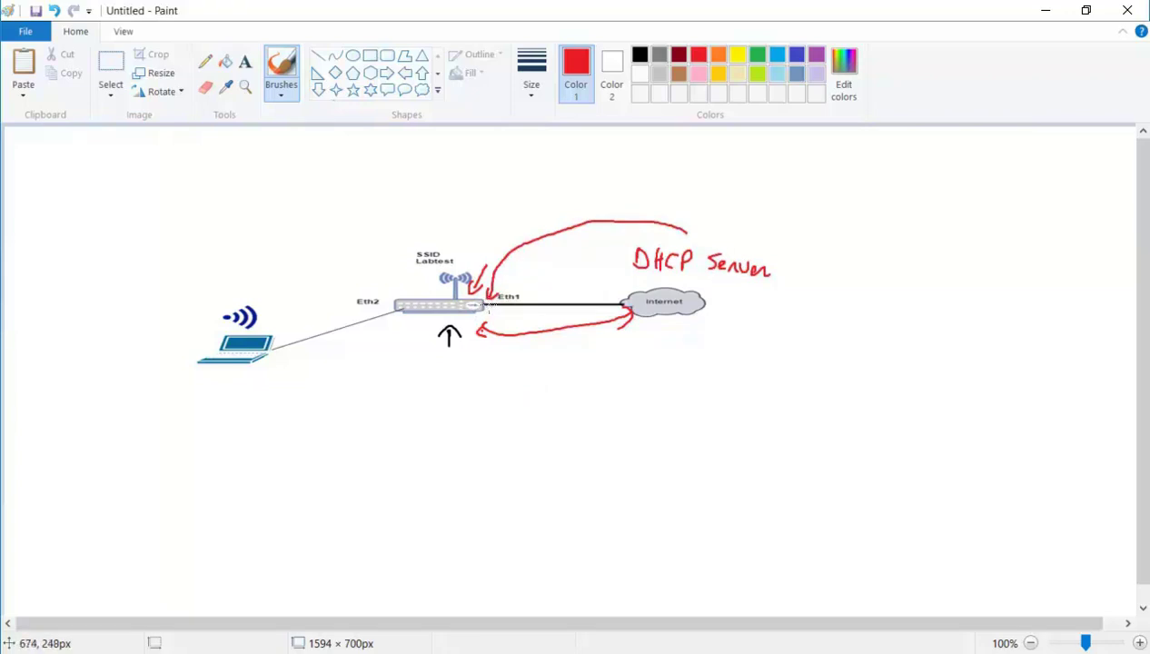
mouse_move(474, 320)
mouse_down()
mouse_move(533, 326)
mouse_move(618, 309)
mouse_move(600, 296)
mouse_move(612, 318)
mouse_up()
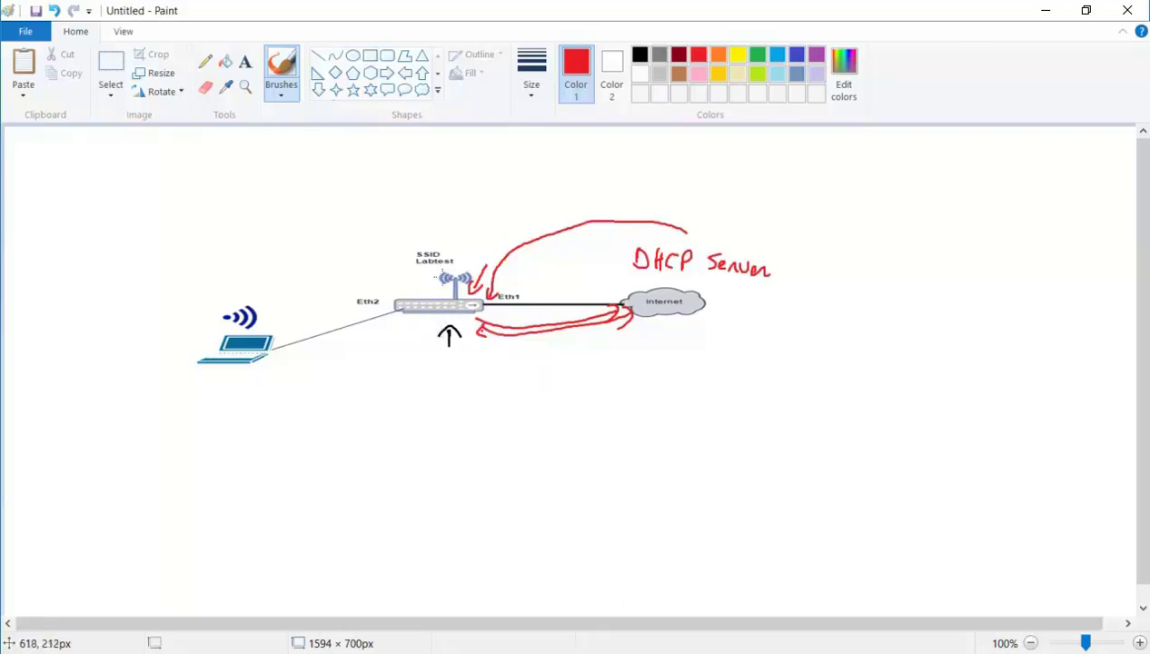
mouse_move(405, 249)
mouse_down()
mouse_move(410, 291)
mouse_move(445, 295)
mouse_move(372, 296)
mouse_up()
mouse_move(361, 270)
mouse_down()
mouse_move(357, 296)
mouse_move(343, 298)
mouse_up()
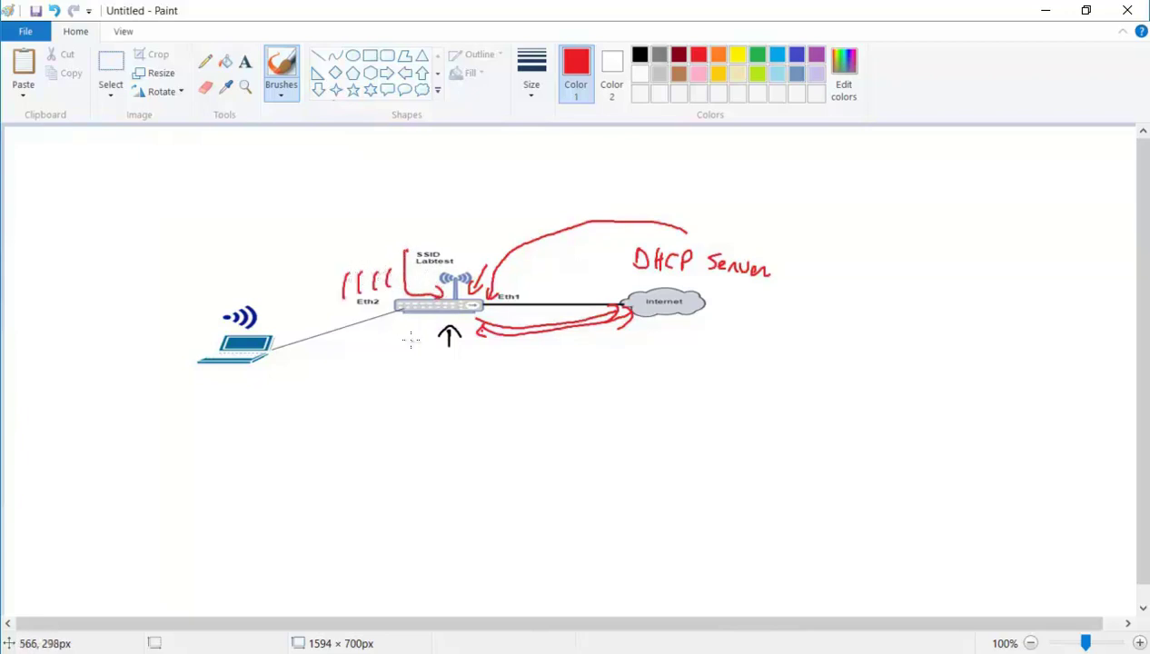
drag(411, 331, 402, 356)
drag(399, 332, 397, 358)
drag(239, 377, 259, 378)
drag(374, 386, 373, 408)
mouse_move(373, 386)
mouse_down()
mouse_move(383, 389)
mouse_move(374, 408)
mouse_move(424, 407)
mouse_up()
mouse_move(424, 384)
mouse_down()
mouse_move(434, 387)
mouse_move(423, 407)
mouse_up()
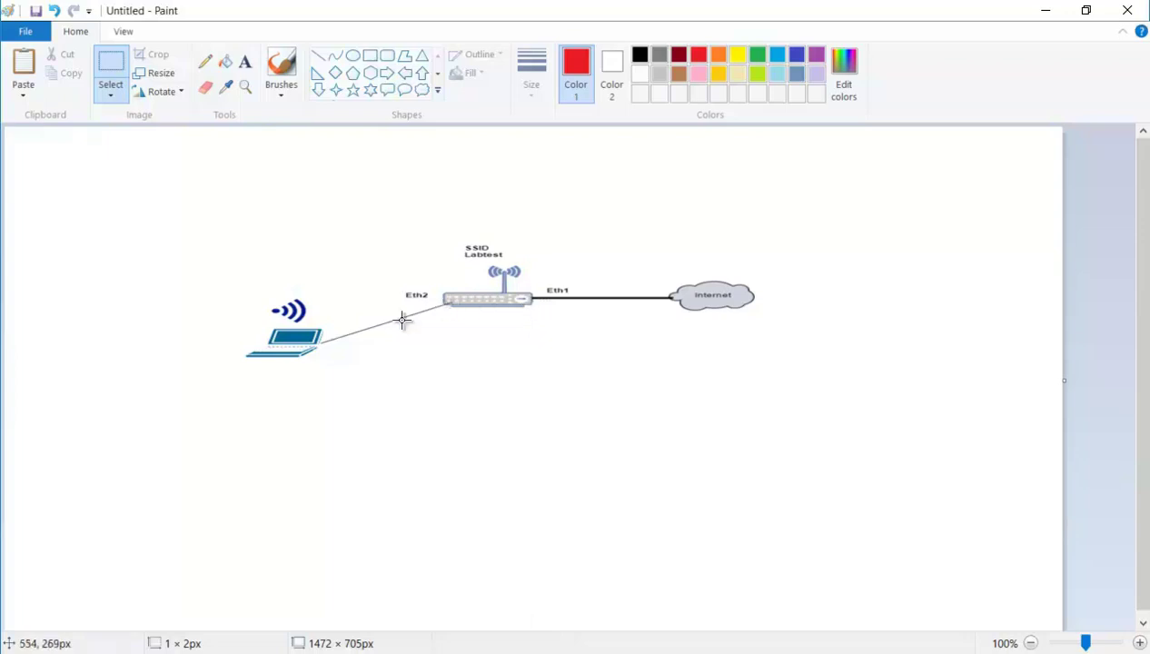
Sketch red marks around the Wi-Fi icon and near Eth2, then undo the last stroke.
mouse_move(352, 340)
mouse_down()
mouse_move(435, 321)
mouse_move(385, 334)
mouse_move(407, 334)
mouse_up()
click(282, 90)
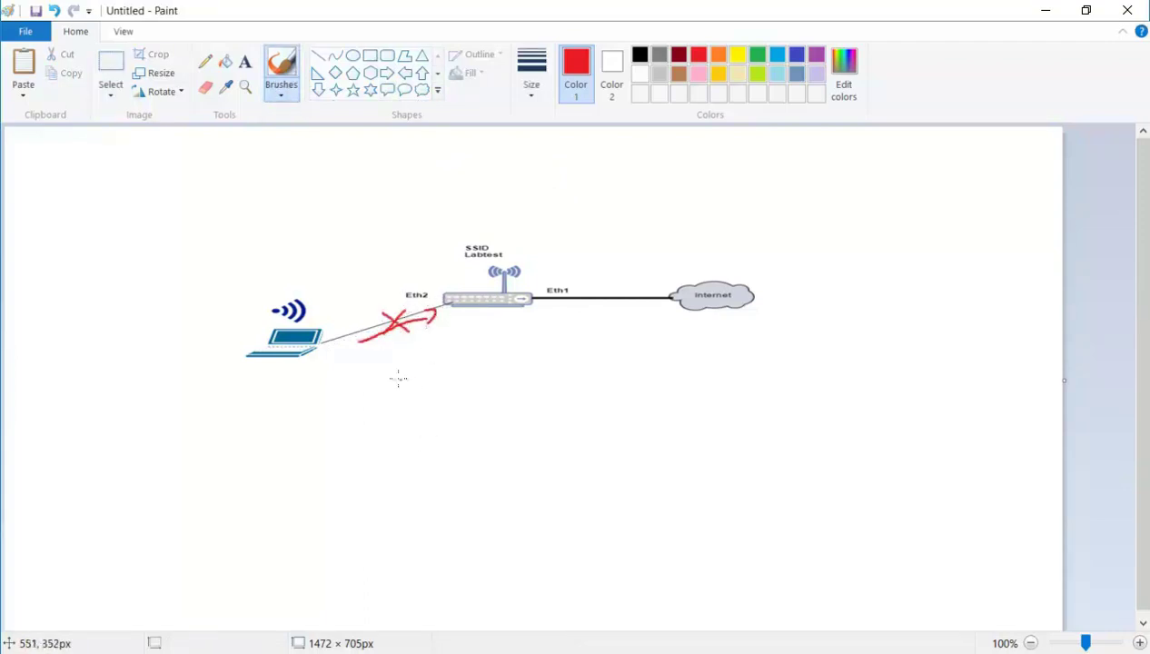
mouse_move(289, 289)
mouse_down()
mouse_move(270, 314)
mouse_move(289, 295)
mouse_move(338, 293)
mouse_up()
drag(346, 275, 363, 289)
mouse_move(414, 260)
mouse_down()
mouse_move(416, 281)
mouse_move(397, 284)
mouse_up()
drag(390, 267, 382, 289)
key(ctrl+z)
key(ctrl+z)
key(ctrl+z)
key(ctrl+z)
key(ctrl+z)
key(ctrl+z)
key(ctrl+z)
key(ctrl+z)
key(ctrl+z)
key(ctrl+z)
key(ctrl+z)
key(ctrl+z)
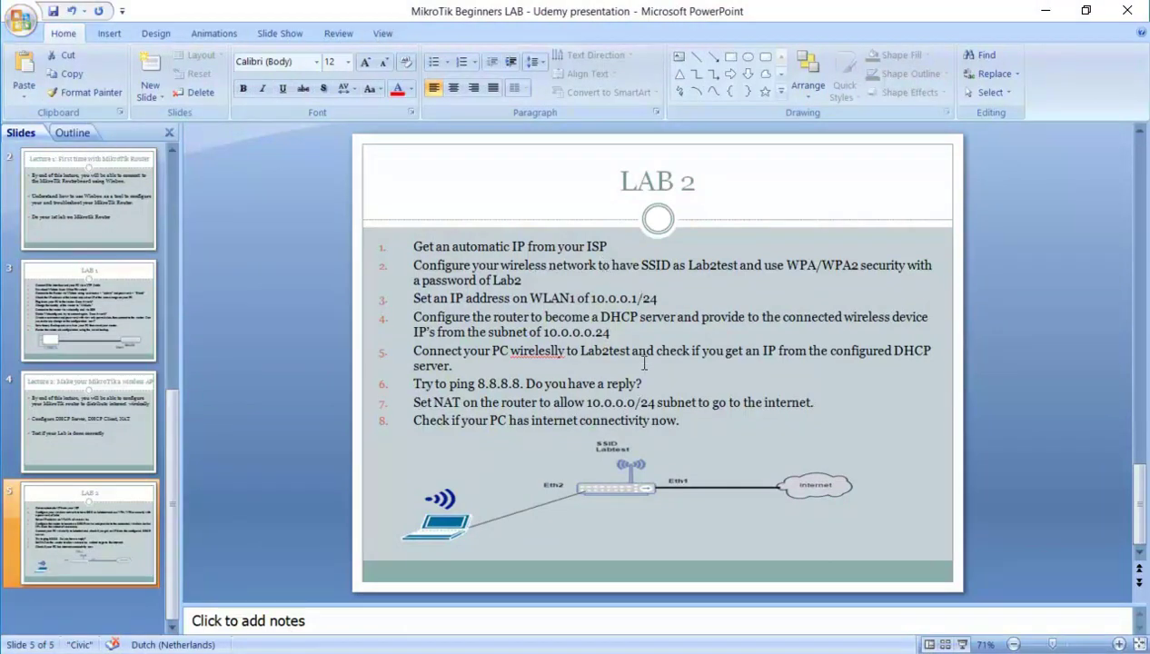
Draw a red arrow to Eth1 with a handwritten 'DHCP Server' label.
key(alt+Tab)
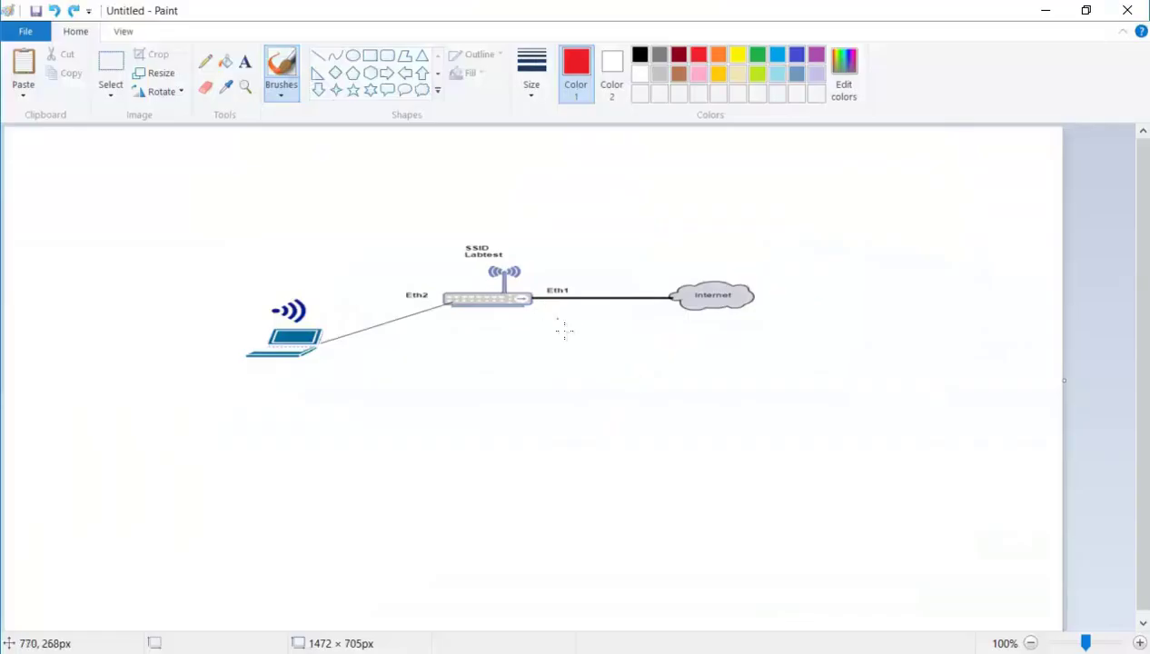
drag(463, 250, 505, 275)
key(ctrl+z)
drag(540, 325, 539, 304)
mouse_move(747, 221)
mouse_down()
mouse_move(740, 234)
mouse_move(750, 227)
mouse_move(757, 245)
mouse_move(801, 233)
mouse_move(818, 250)
mouse_move(852, 242)
mouse_move(881, 252)
mouse_up()
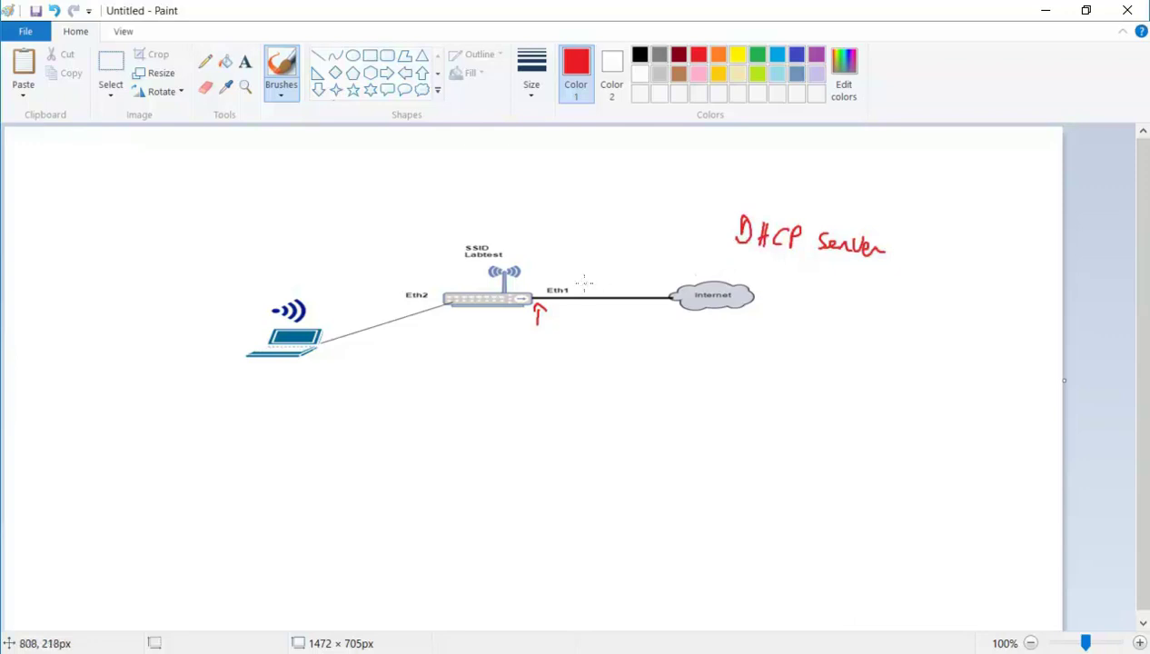
drag(536, 275, 531, 277)
mouse_move(731, 267)
mouse_down()
mouse_move(605, 258)
mouse_move(569, 272)
mouse_move(578, 282)
mouse_move(566, 275)
mouse_up()
key(ctrl)
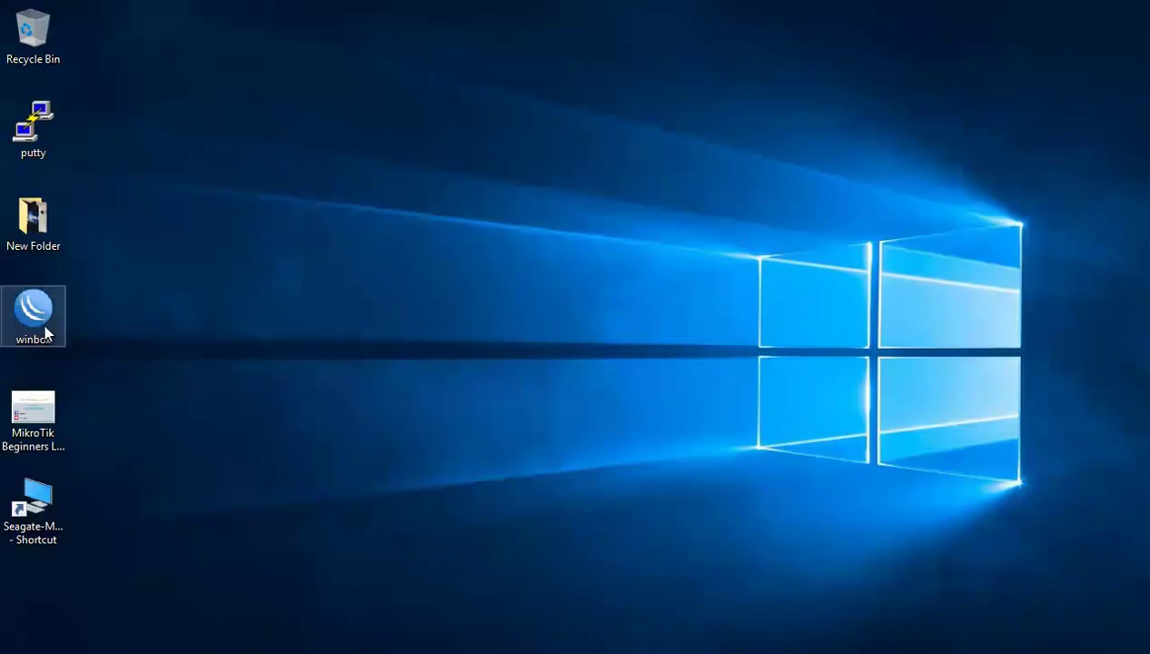
Launch WinBox and connect to the first RB941-2nD neighbor router.
double_click(43, 334)
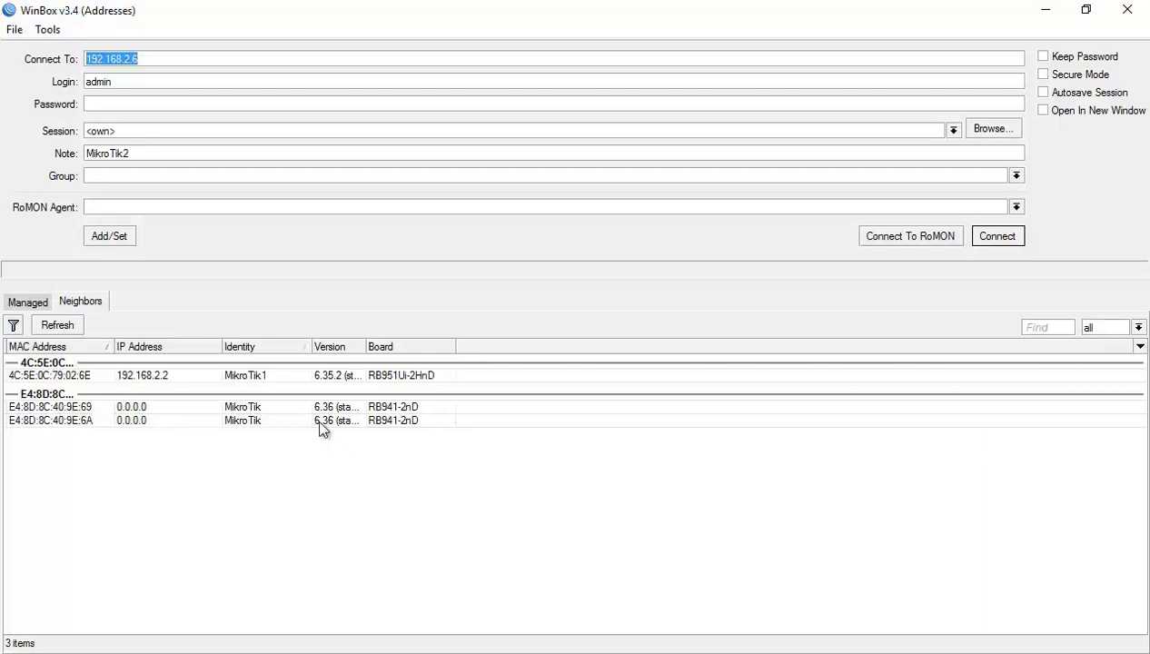
click(146, 409)
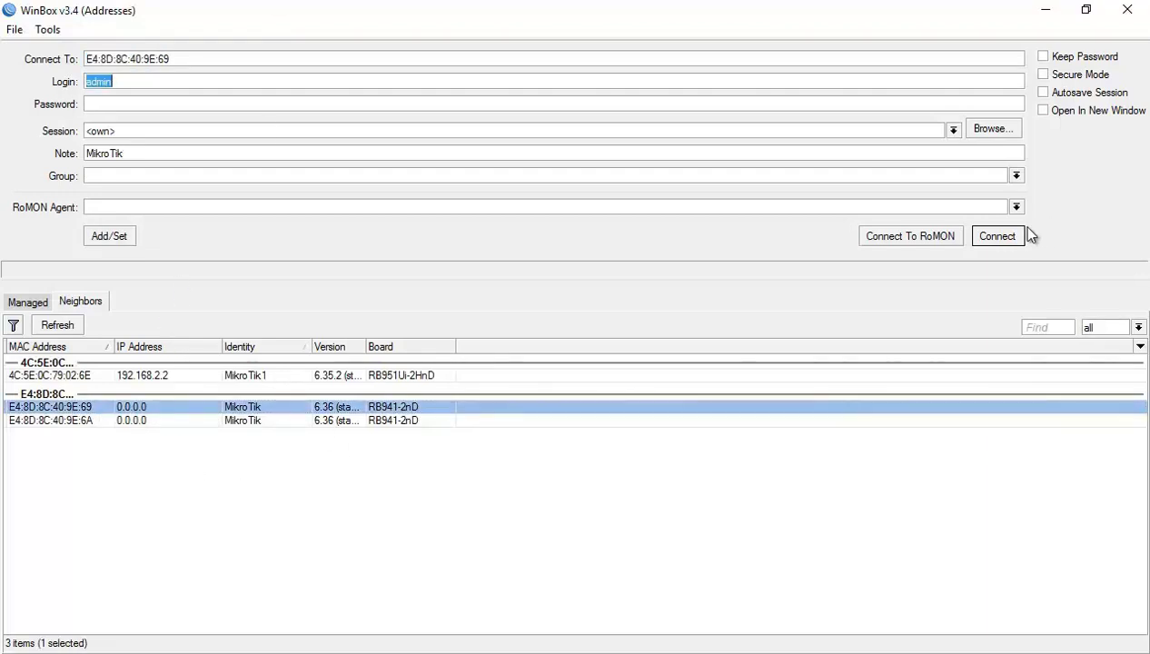
click(997, 237)
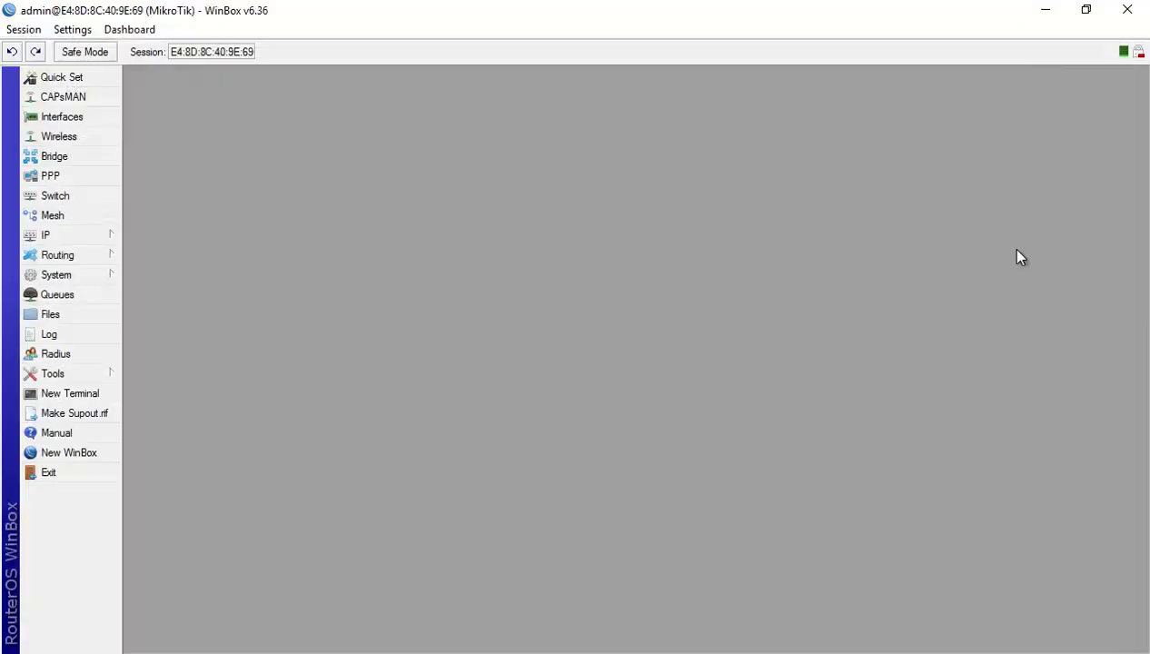
Add a DHCP client on ether1, bound to 192.168.2.6/24, and close the list.
click(84, 233)
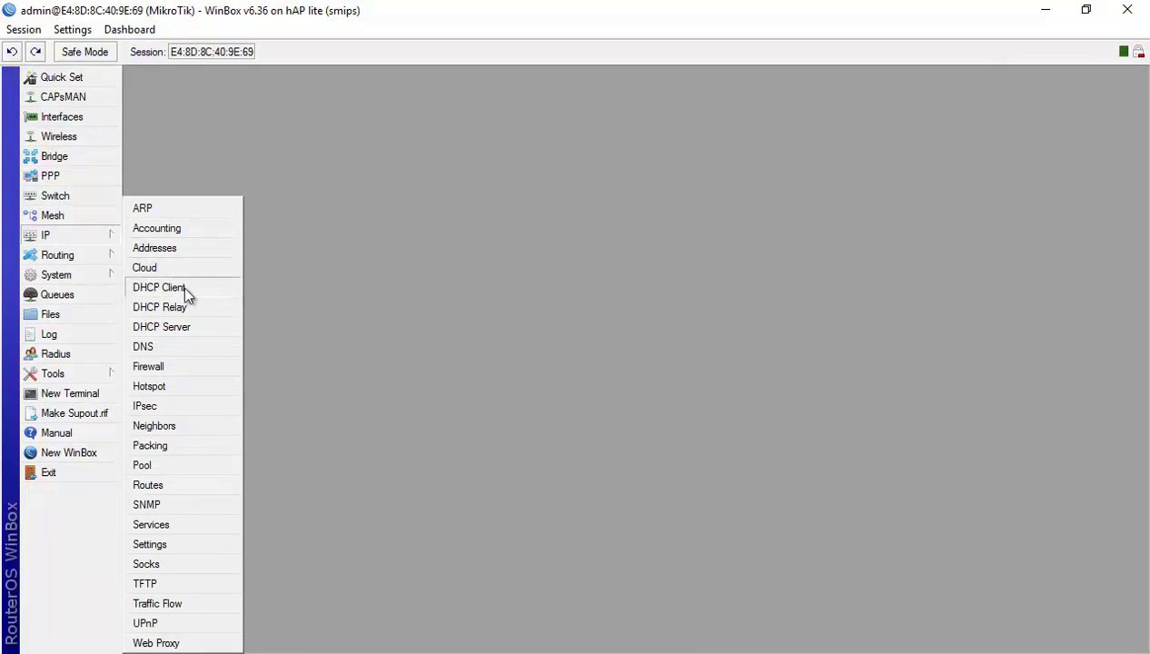
click(159, 287)
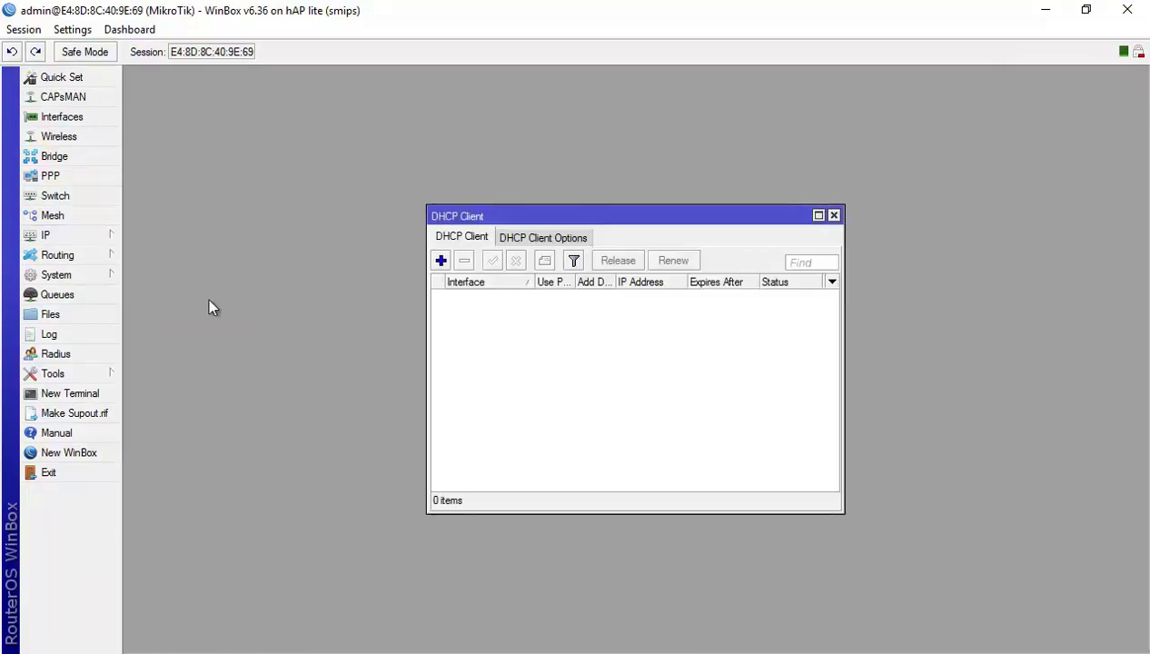
click(440, 261)
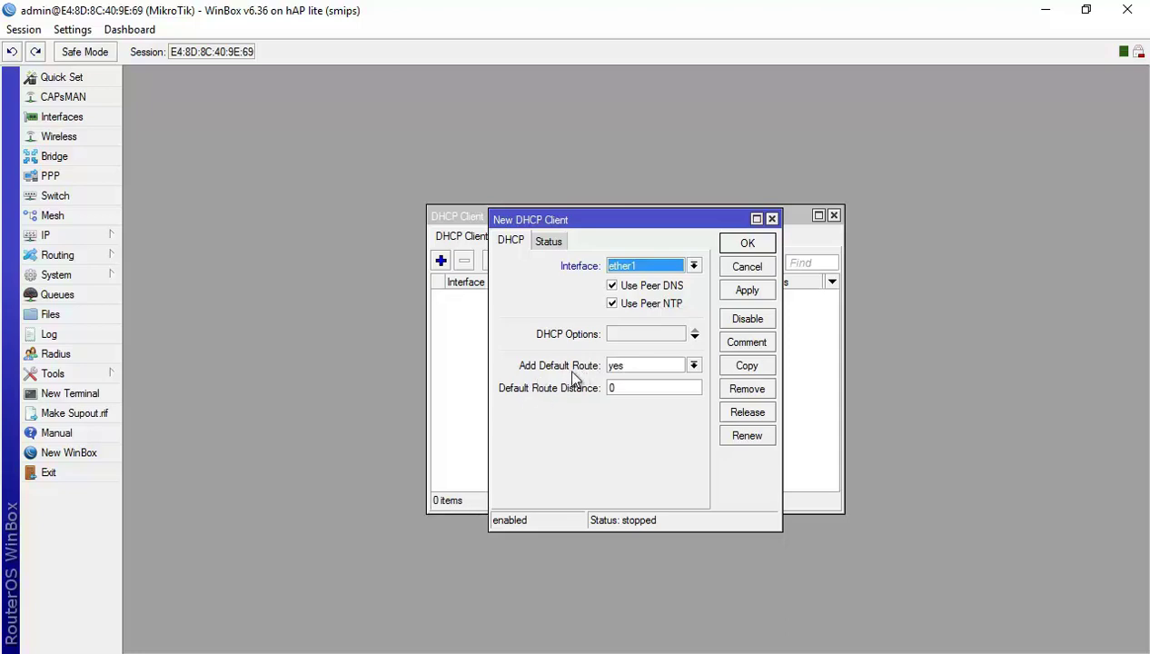
click(766, 244)
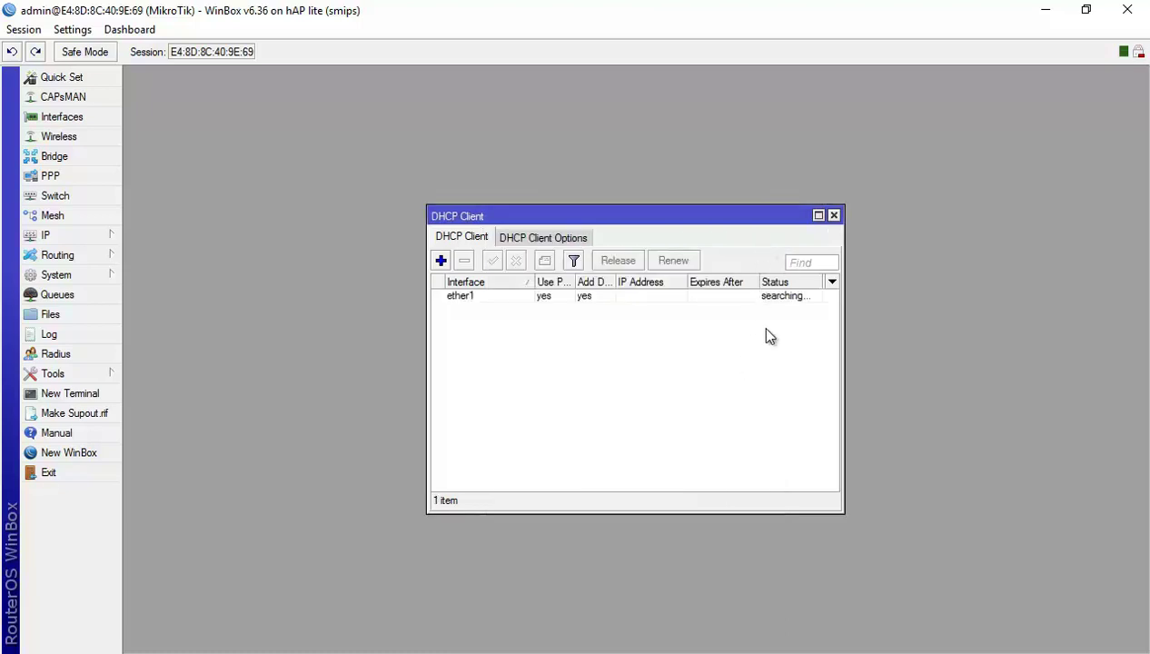
click(786, 297)
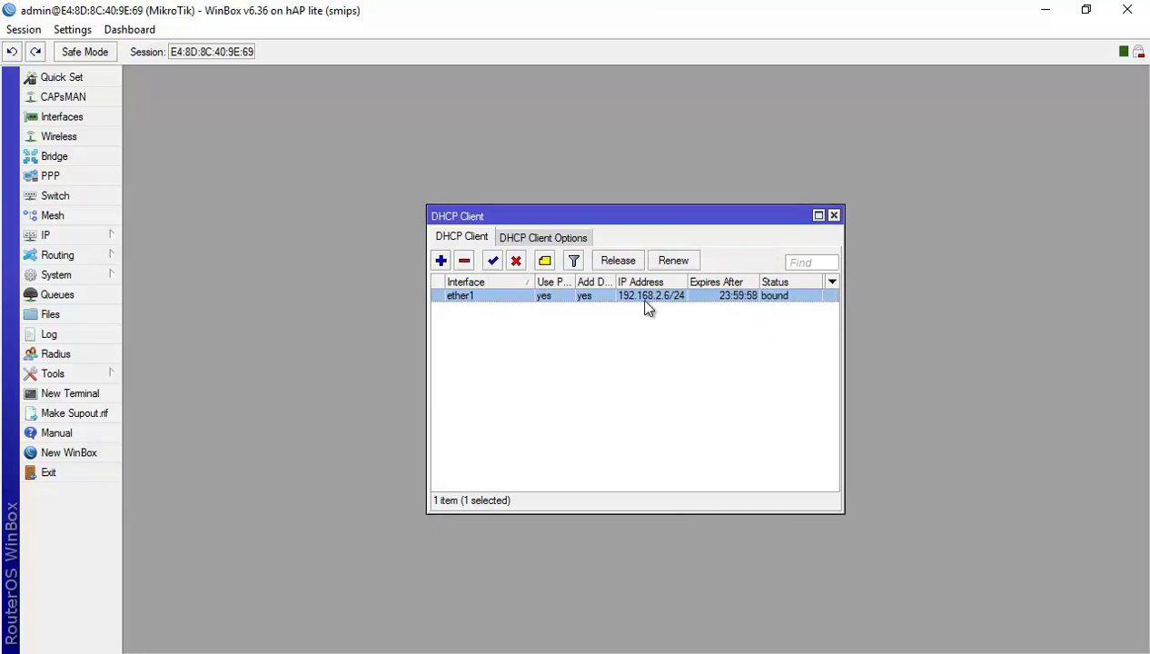
click(834, 217)
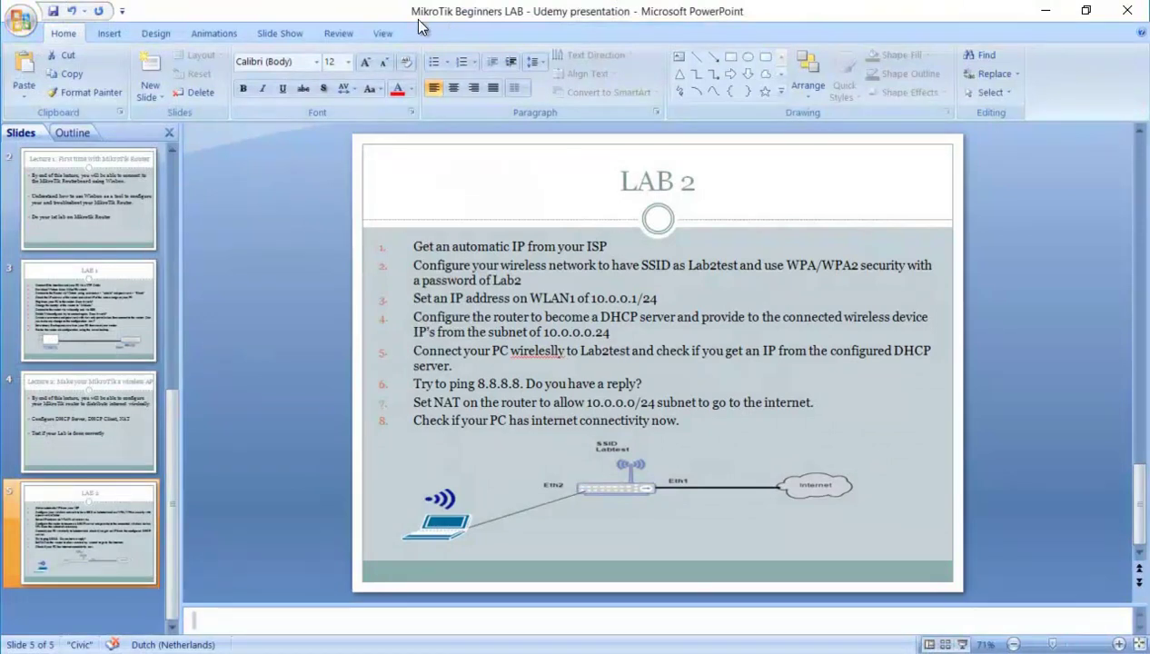
Tick task 1 on the slide in ink, then ping 8.8.8.8 from a router terminal.
click(374, 23)
drag(610, 248, 647, 242)
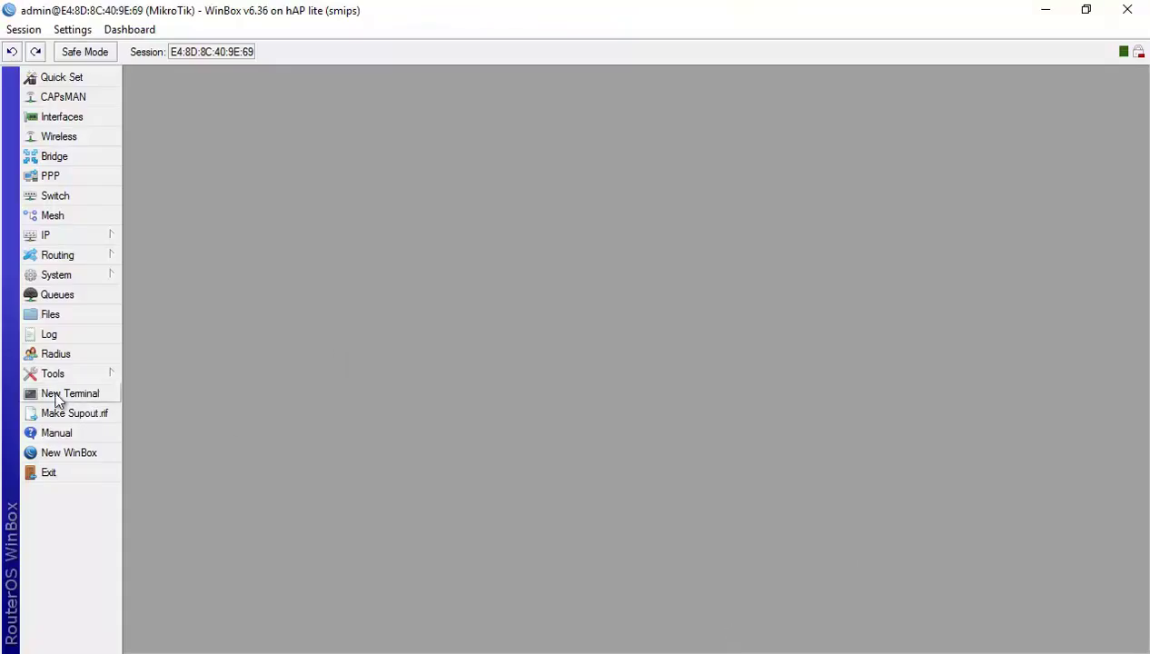
click(66, 393)
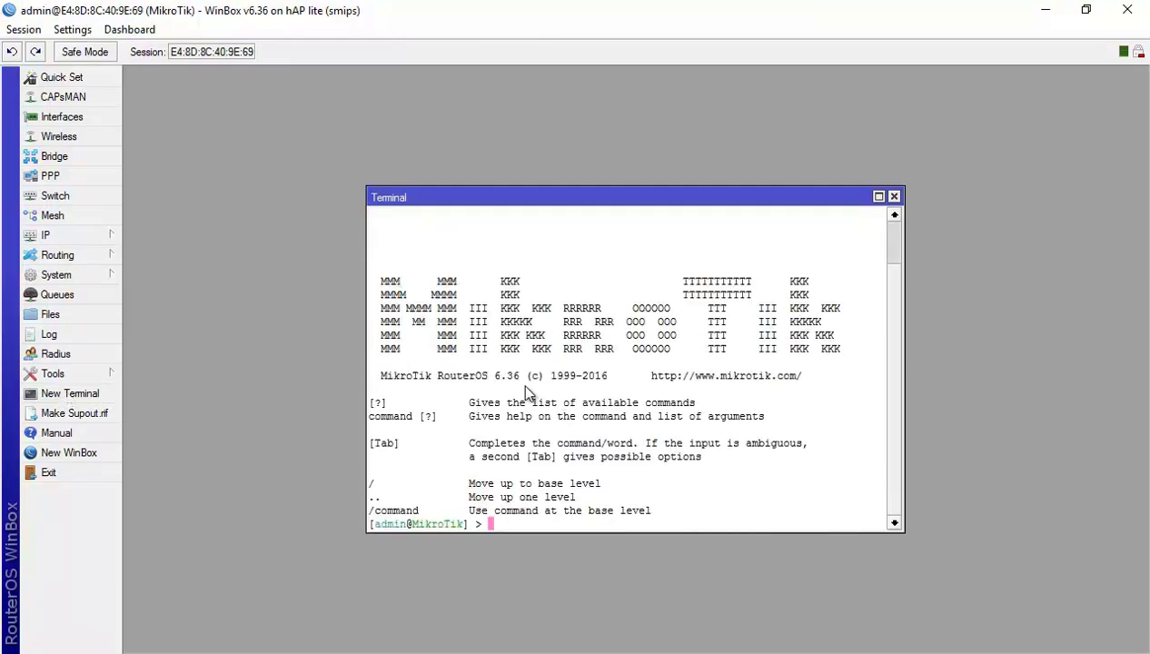
text(ping 8.8.8.8)
key(Return)
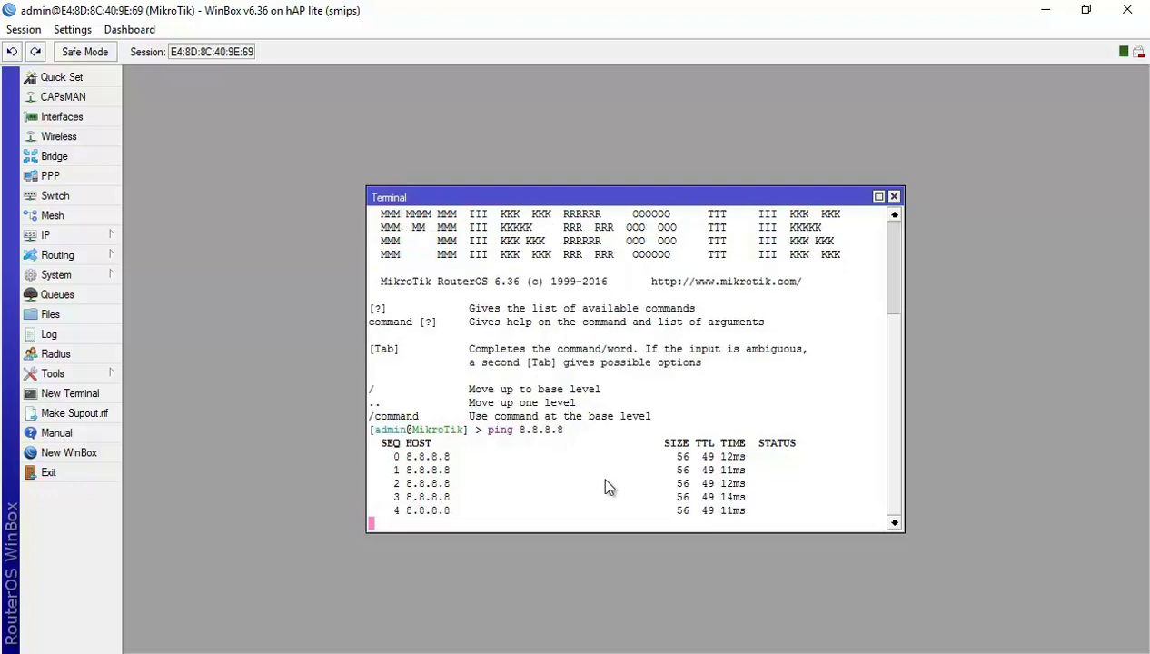
key(ctrl+c)
Ping google.com from the terminal to confirm name resolution and internet access.
text(ping google.com)
key(Return)
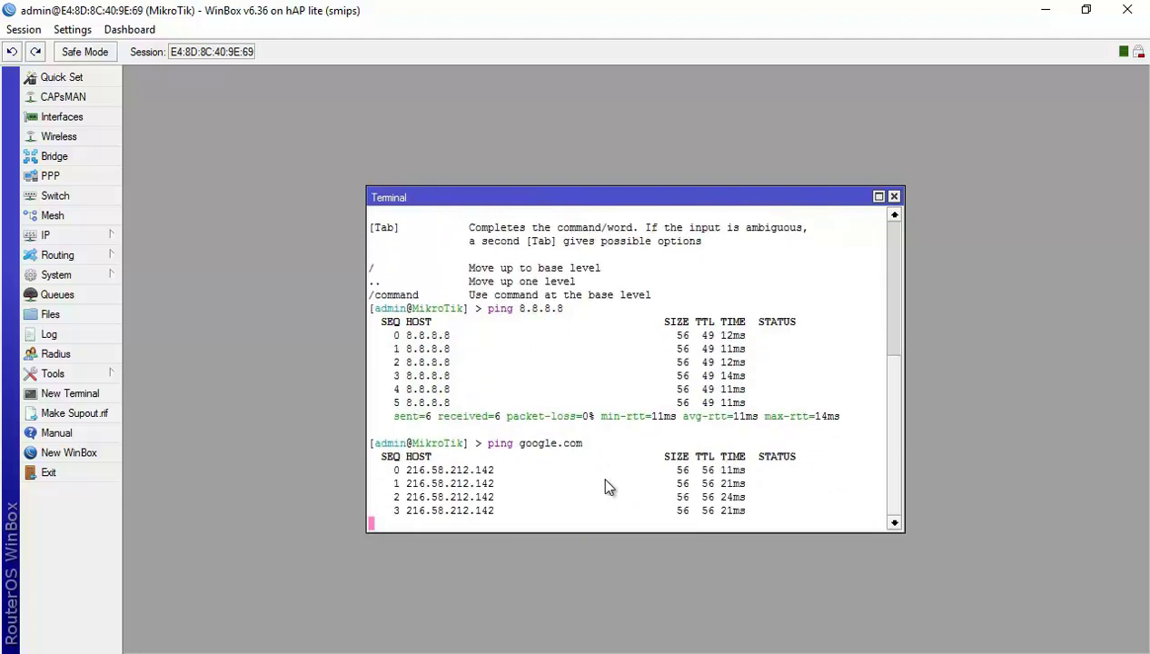
key(ctrl+c)
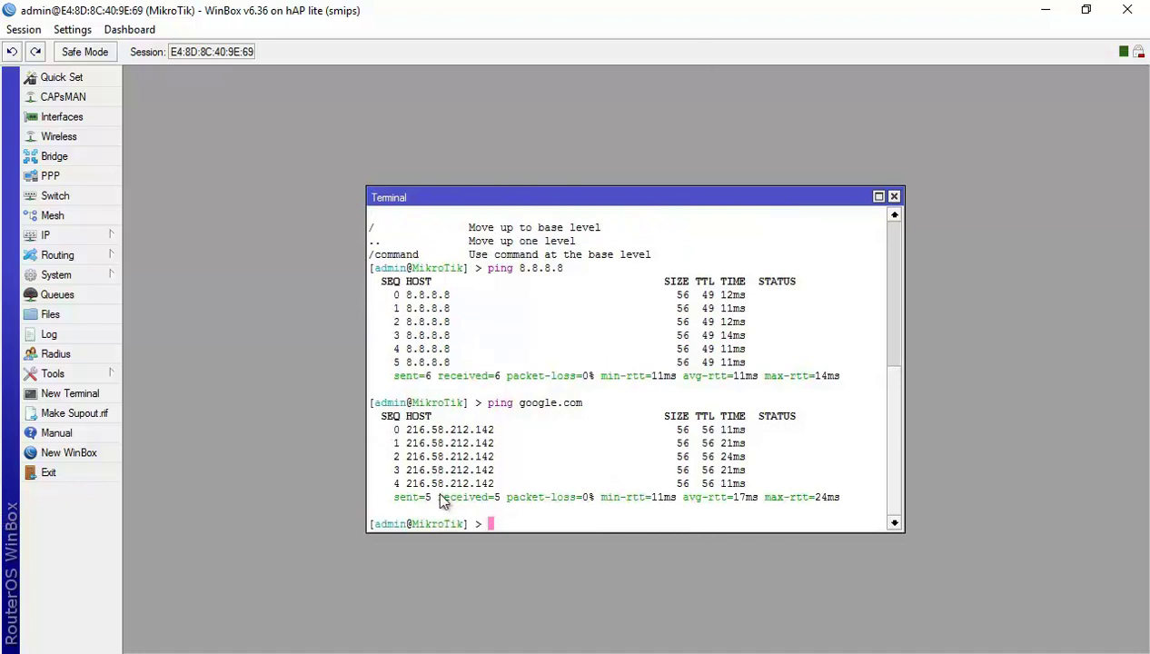
Swap the terminal for the Tools Ping window and ping 8.8.8.8 with 0% loss.
click(895, 196)
click(53, 373)
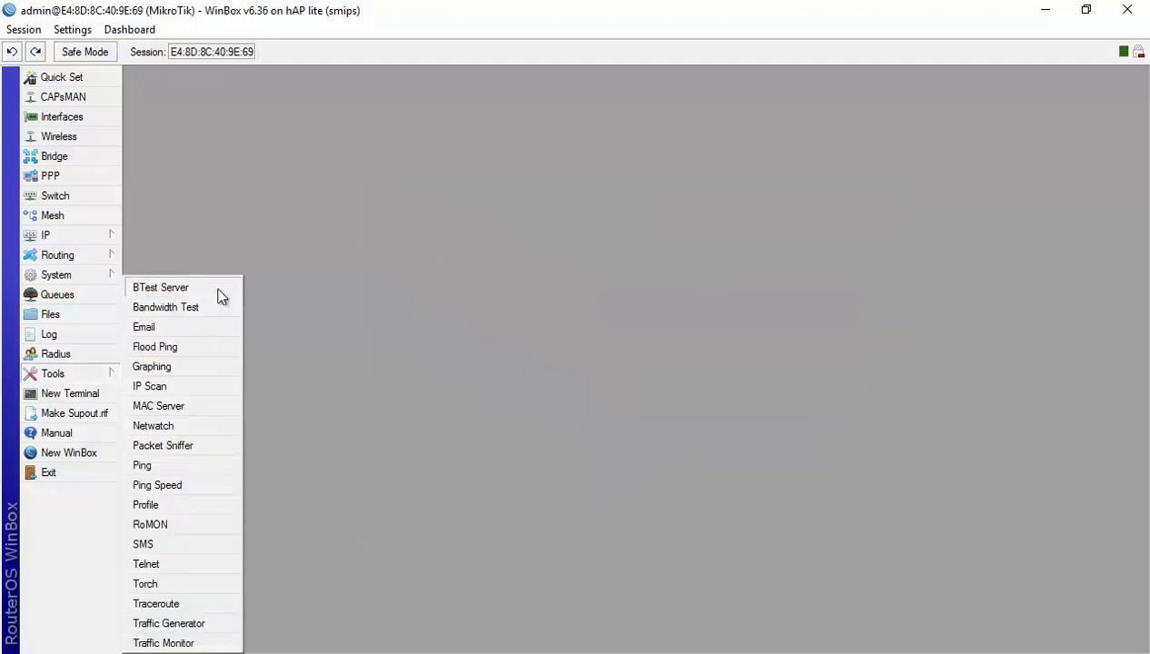
click(172, 465)
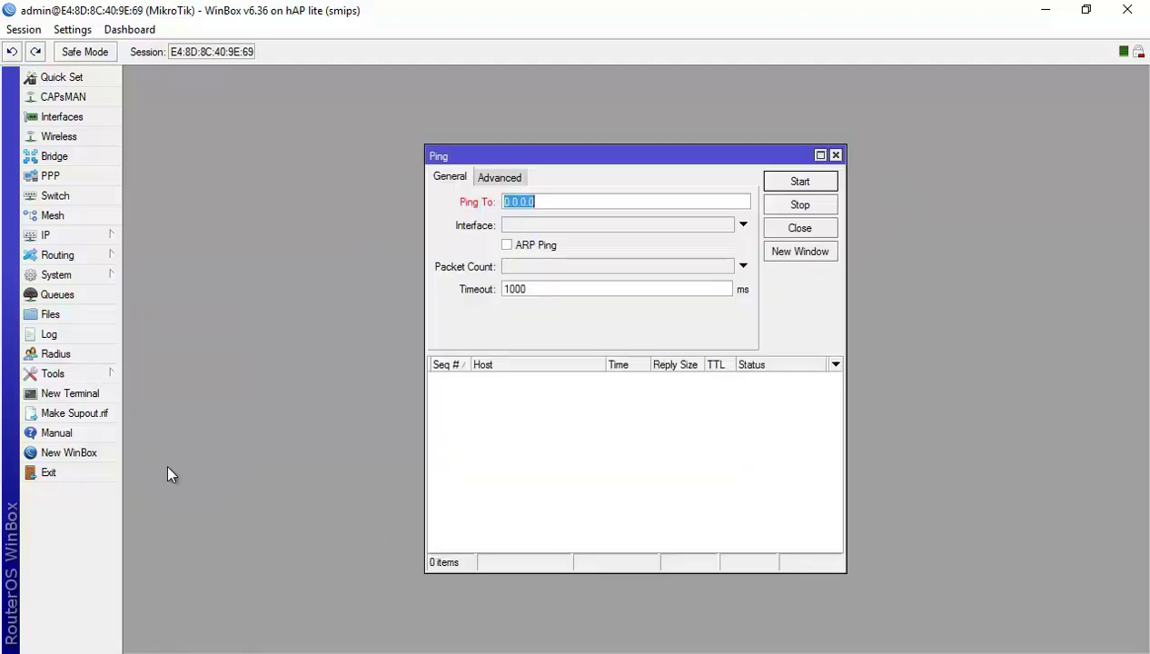
text(8.8.8.8)
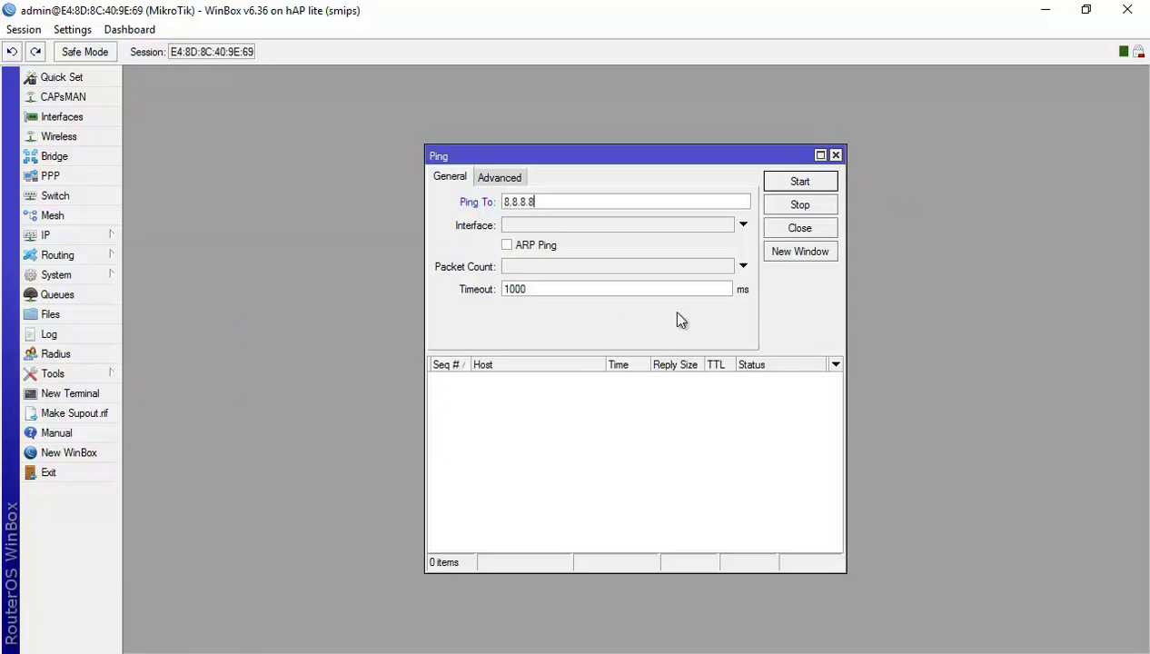
click(792, 182)
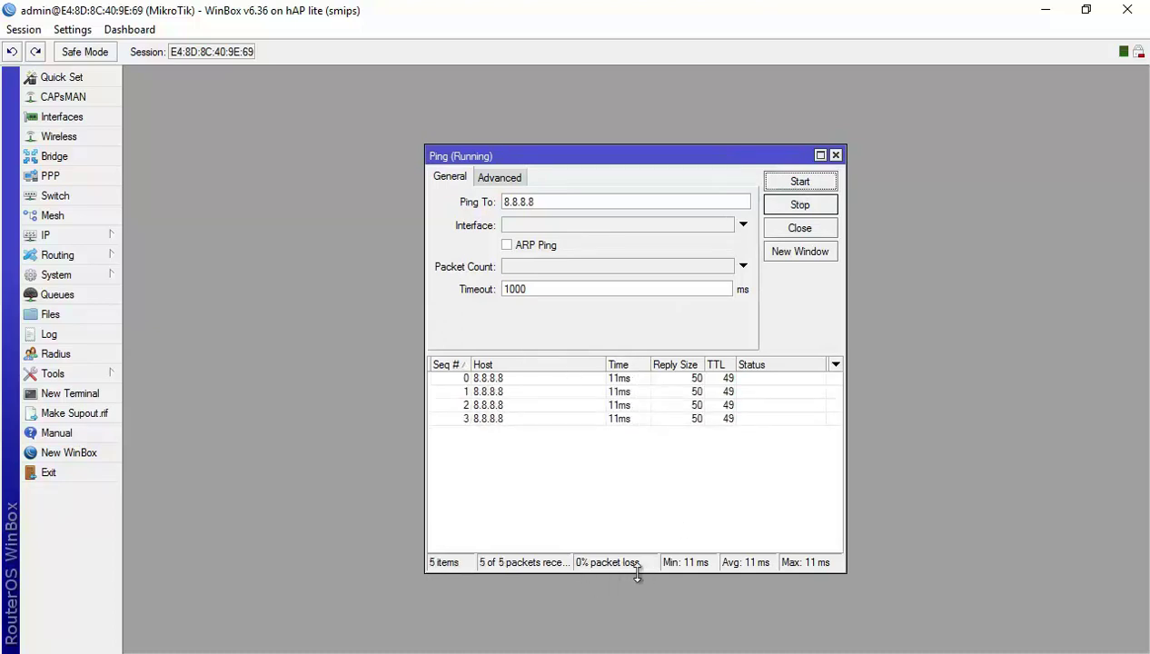
click(802, 205)
click(836, 156)
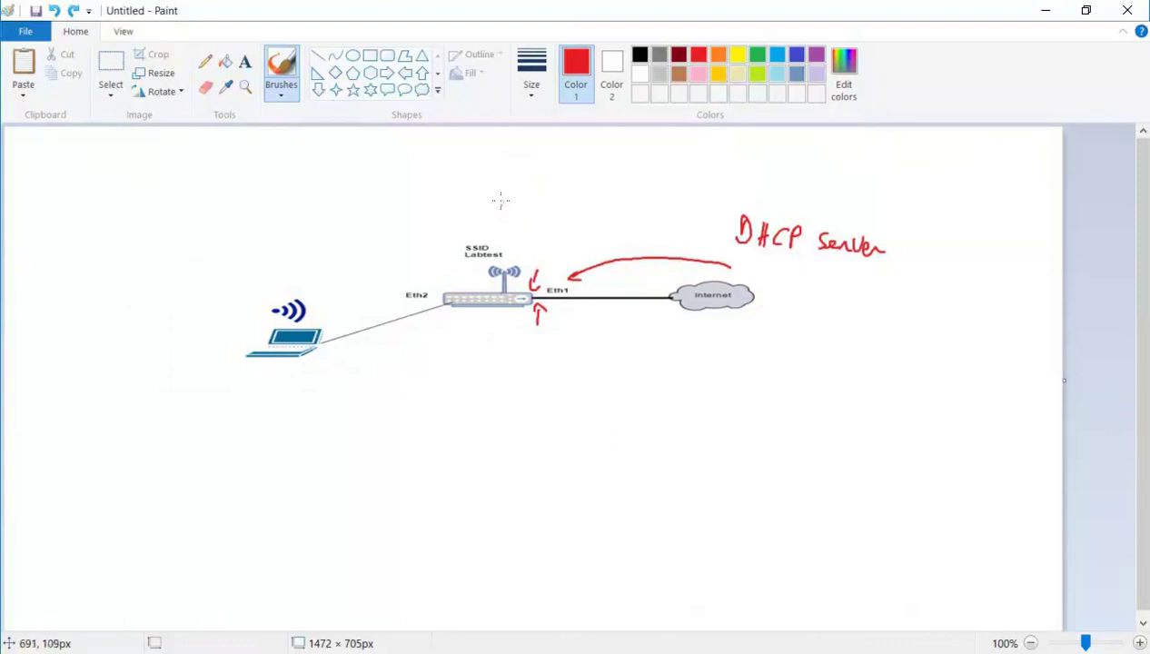
Draw red signal lines and waves above, beside, left of and below the router.
drag(451, 205, 462, 282)
drag(510, 208, 530, 289)
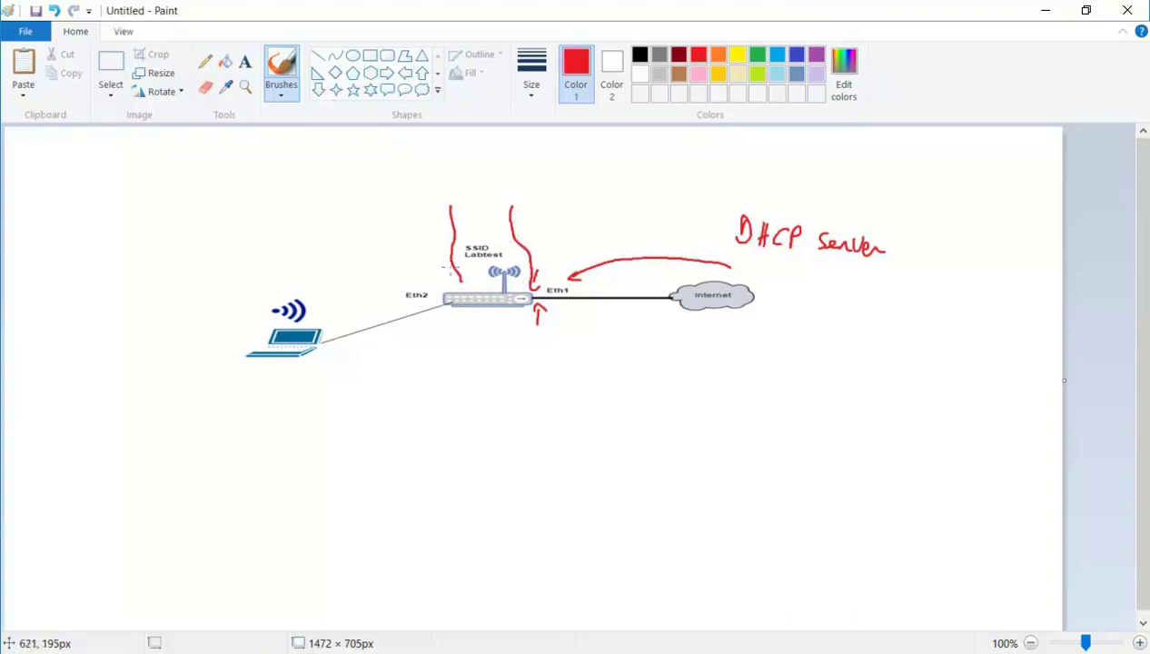
mouse_move(442, 251)
mouse_down()
mouse_move(445, 272)
mouse_move(431, 275)
mouse_up()
drag(418, 258, 419, 275)
mouse_move(466, 326)
mouse_down()
mouse_move(480, 320)
mouse_move(505, 341)
mouse_up()
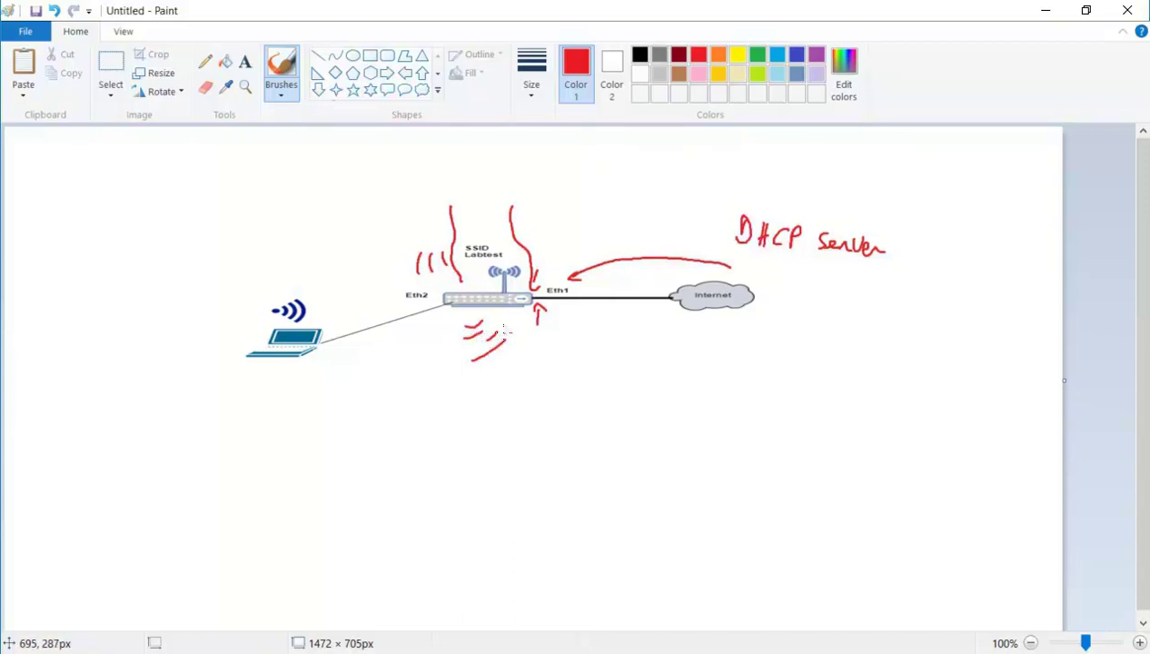
key(alt+Tab)
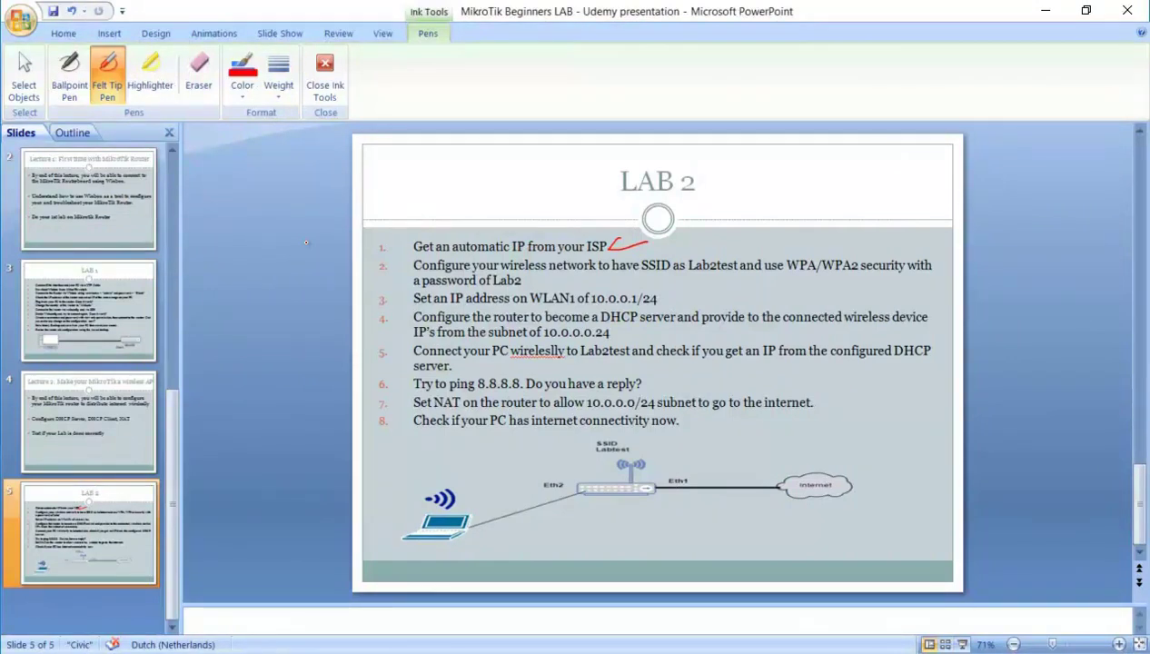
Underline Lab2test in red ink and close the Wi-Fi network list.
drag(687, 276, 740, 272)
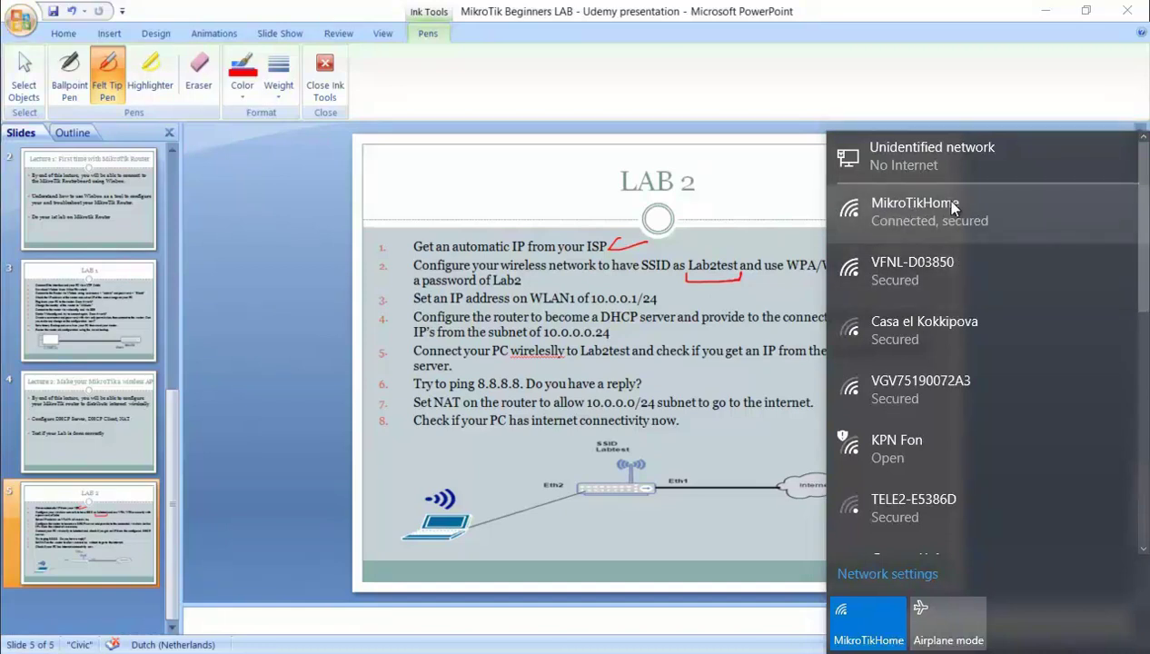
click(911, 14)
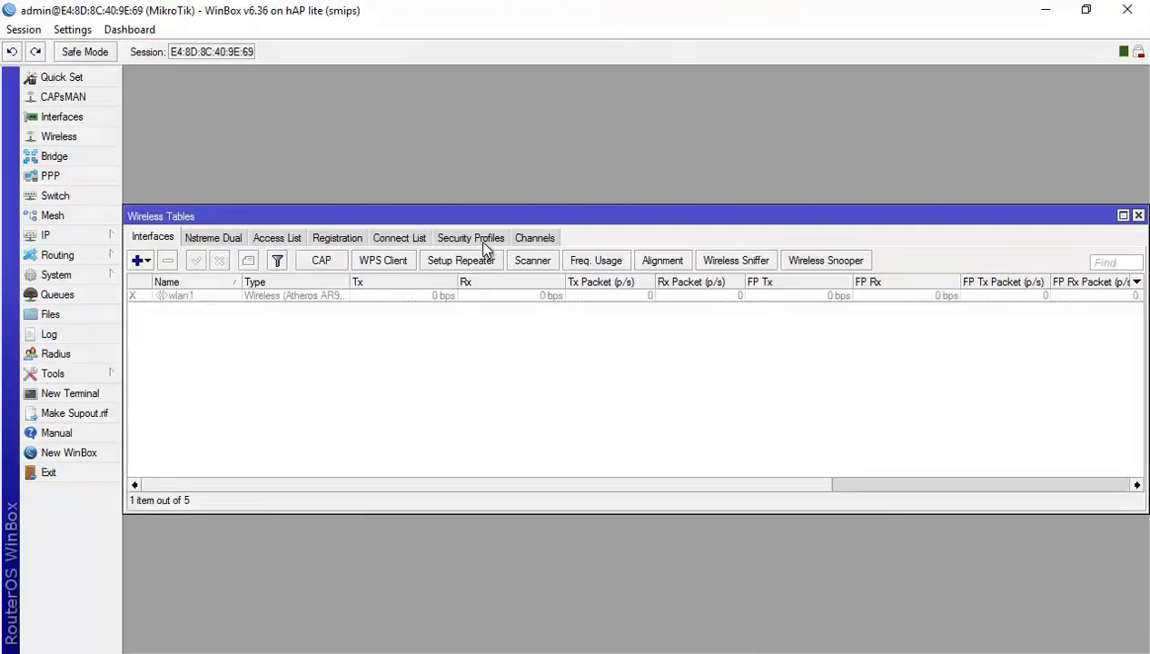
Start a new WPA/WPA2 PSK security profile with a pre-shared key, and dismiss the key error.
click(489, 242)
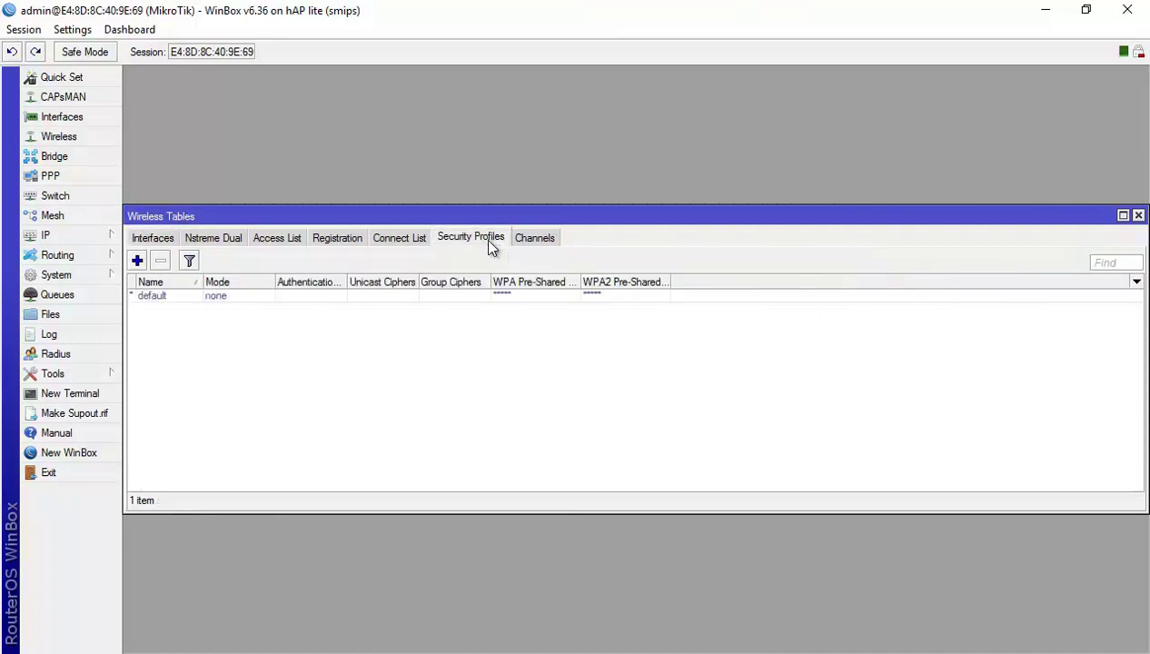
click(138, 261)
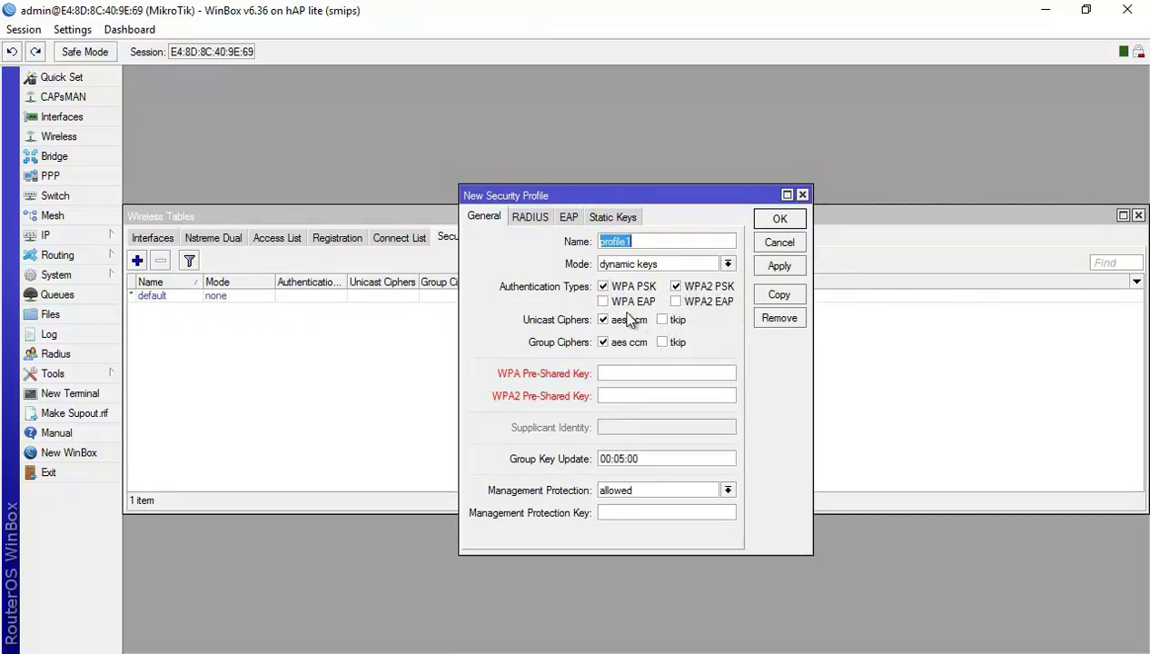
click(614, 372)
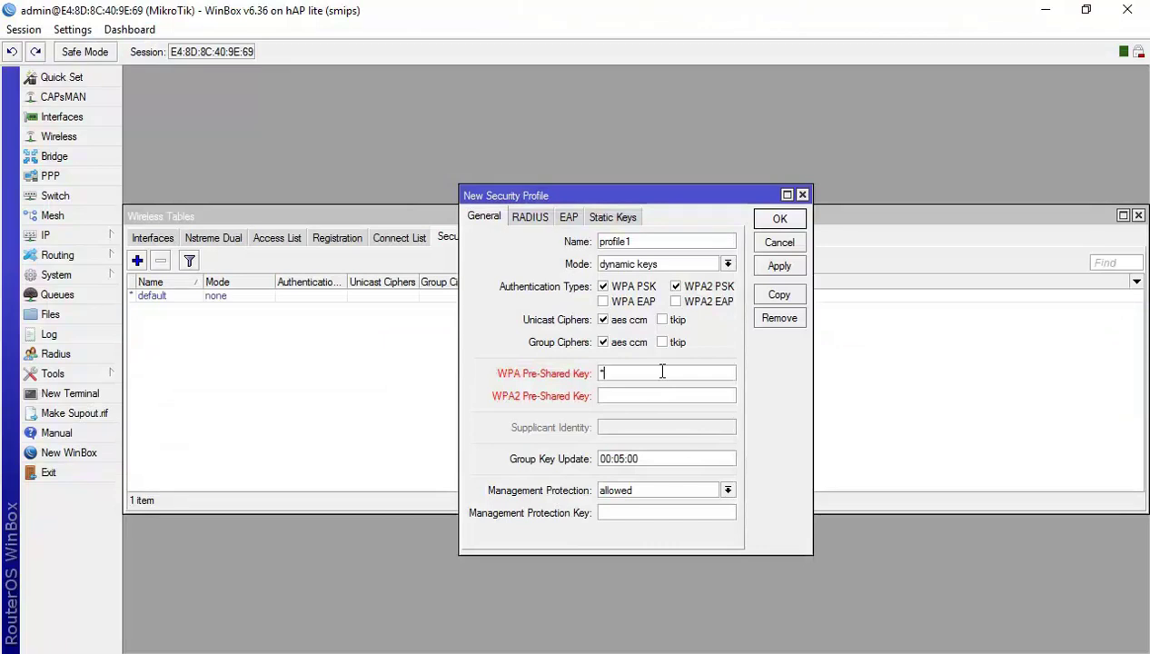
text(*****)
key(Tab)
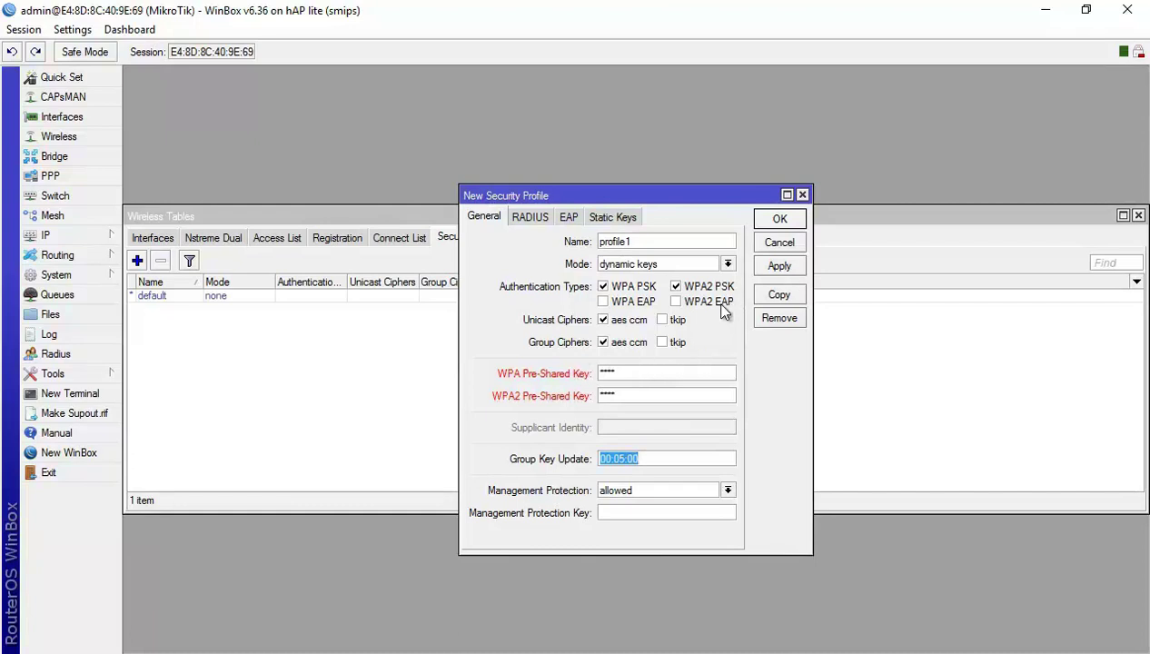
click(779, 268)
click(740, 354)
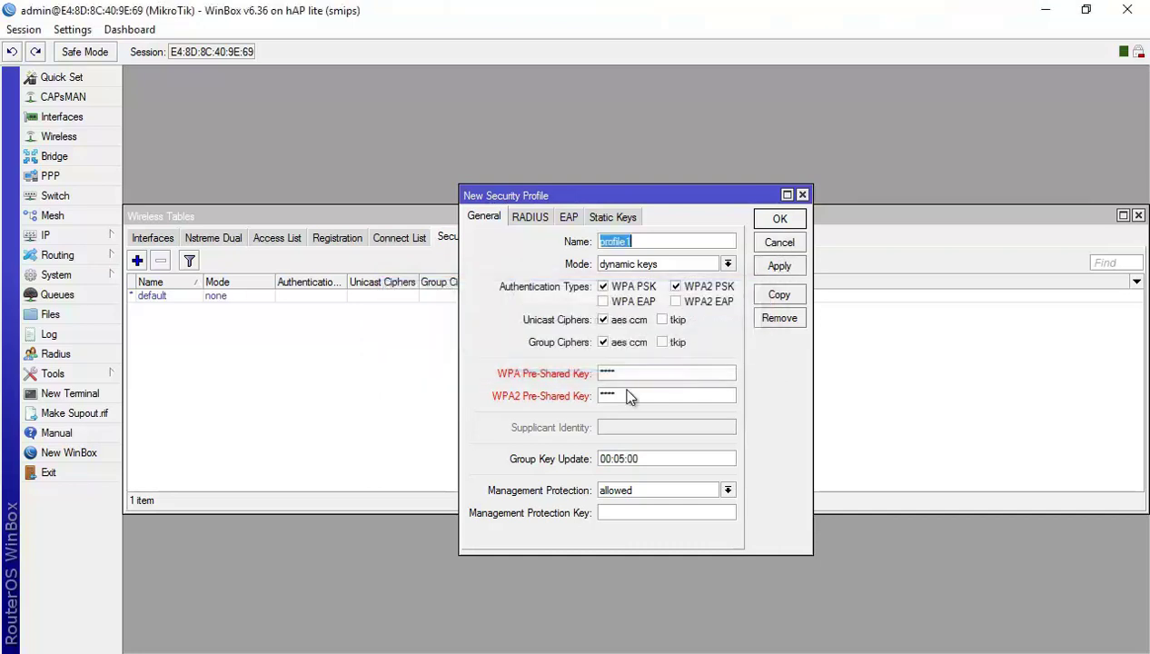
click(639, 372)
double_click(636, 372)
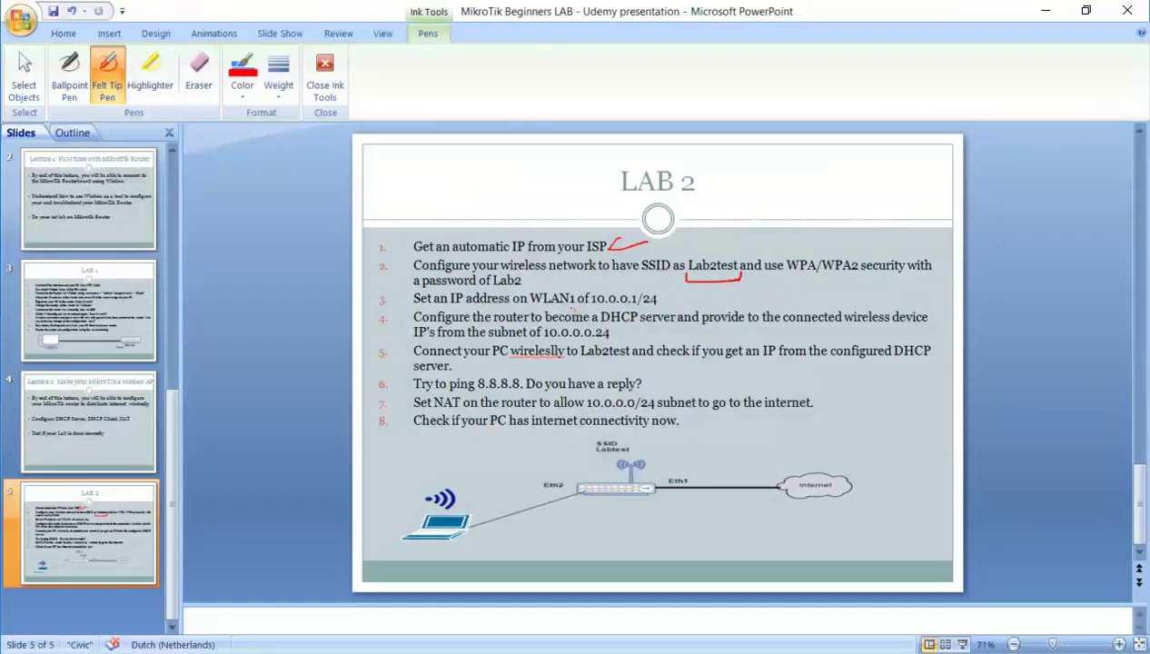
Insert the extra word into the task-2 Wi-Fi password on the slide, lowercased.
key(Escape)
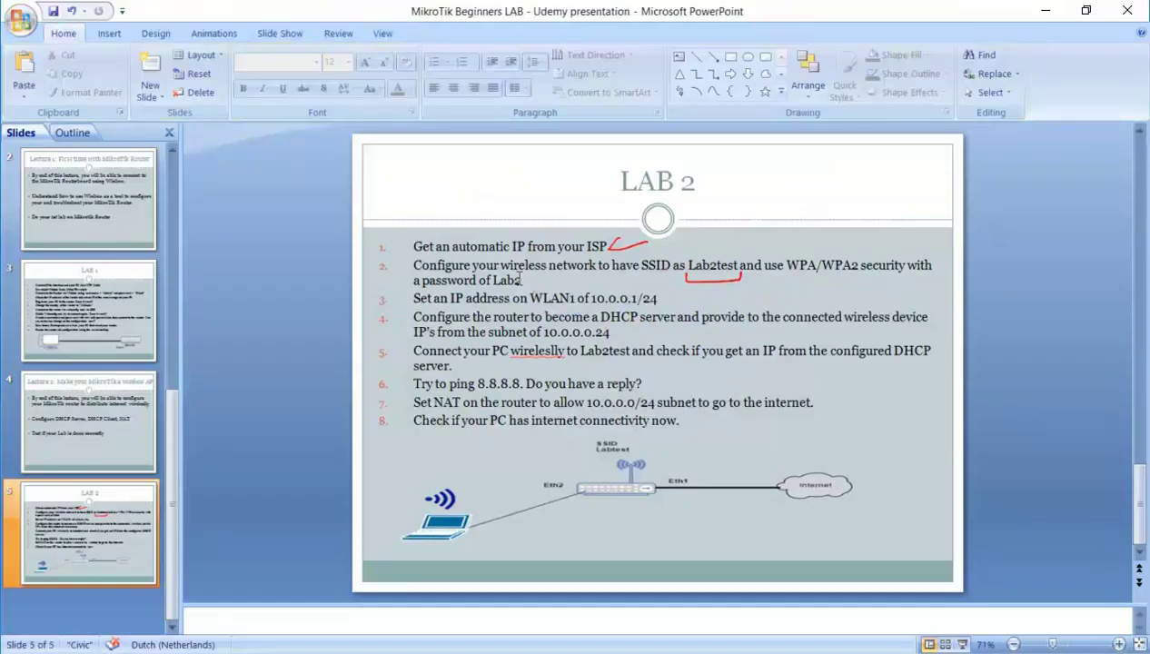
click(520, 281)
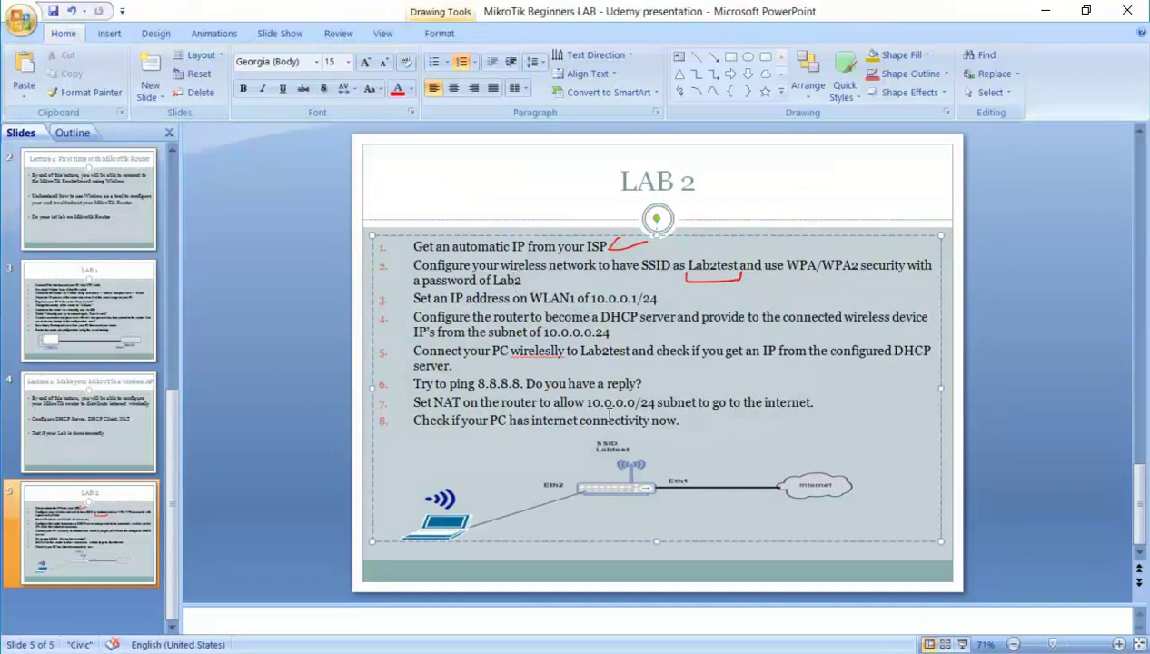
text(Mikrotik)
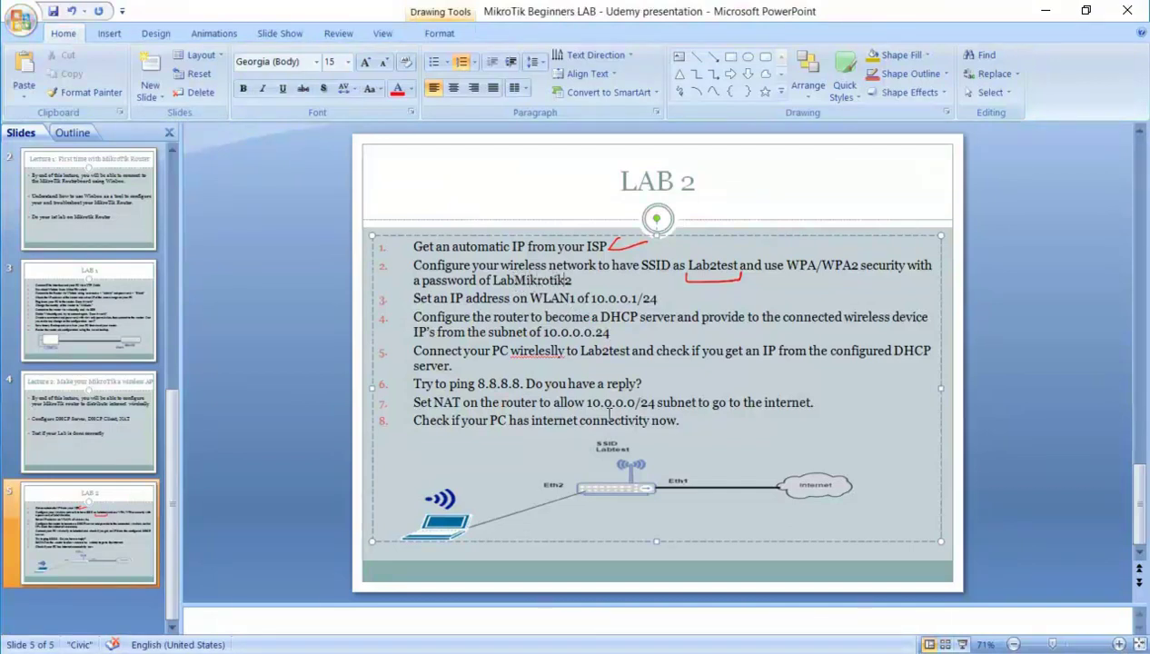
key(Left)
key(Left)
key(Left)
key(Left)
key(Left)
key(BackSpace)
text(m)
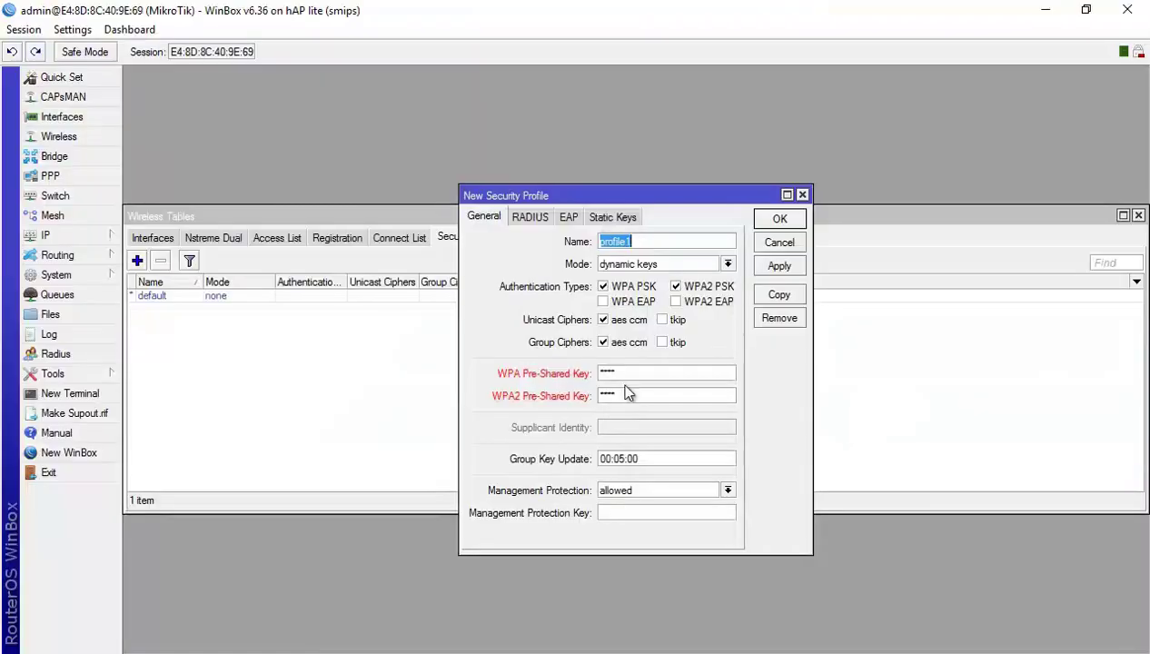
Enter the new password as both WPA and WPA2 pre-shared keys and save profile1.
click(651, 371)
text(Labmikrotik2)
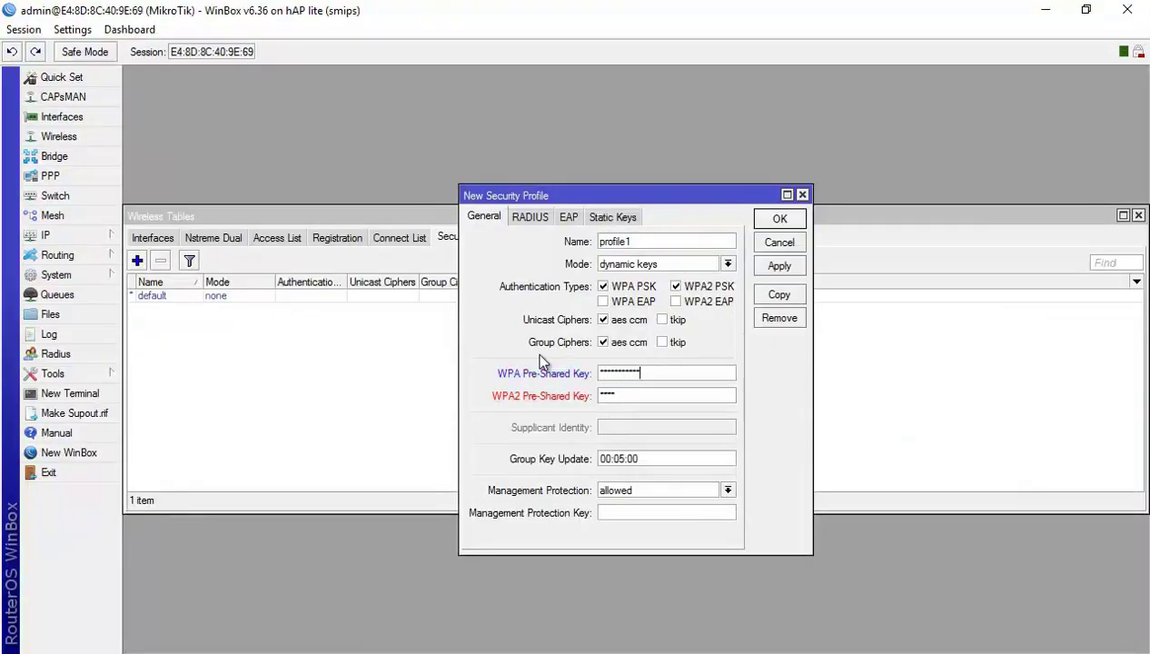
key(Tab)
text(Labmikrotik2)
click(779, 219)
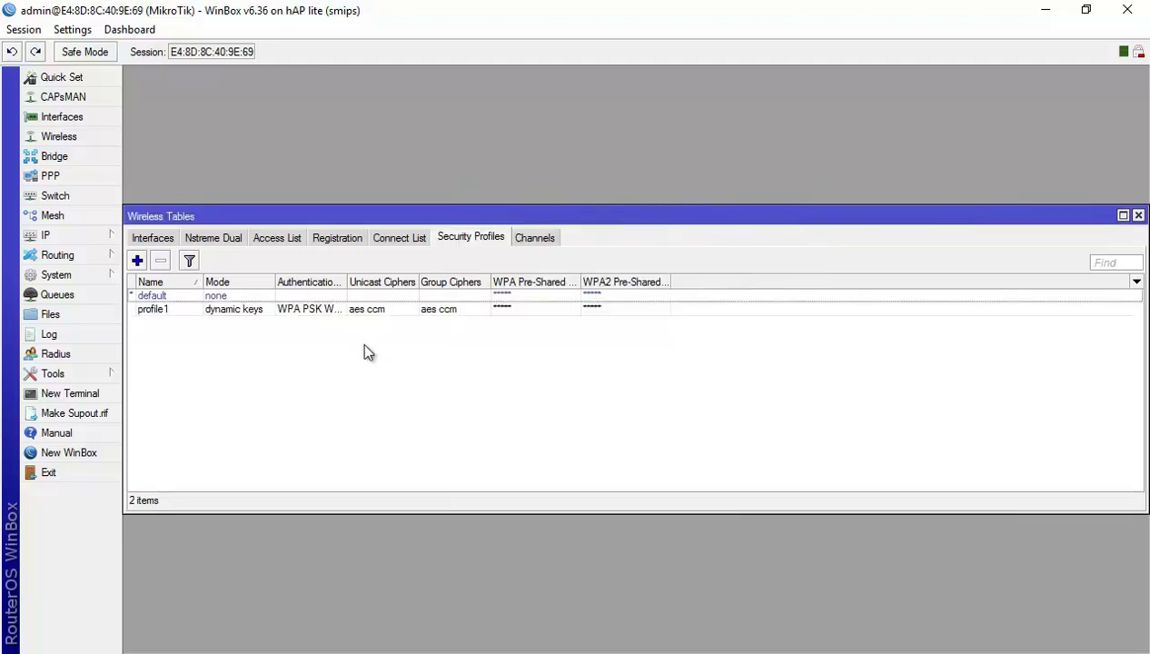
Open wlan1's Wireless settings and change its Mode from station to ap bridge.
click(310, 310)
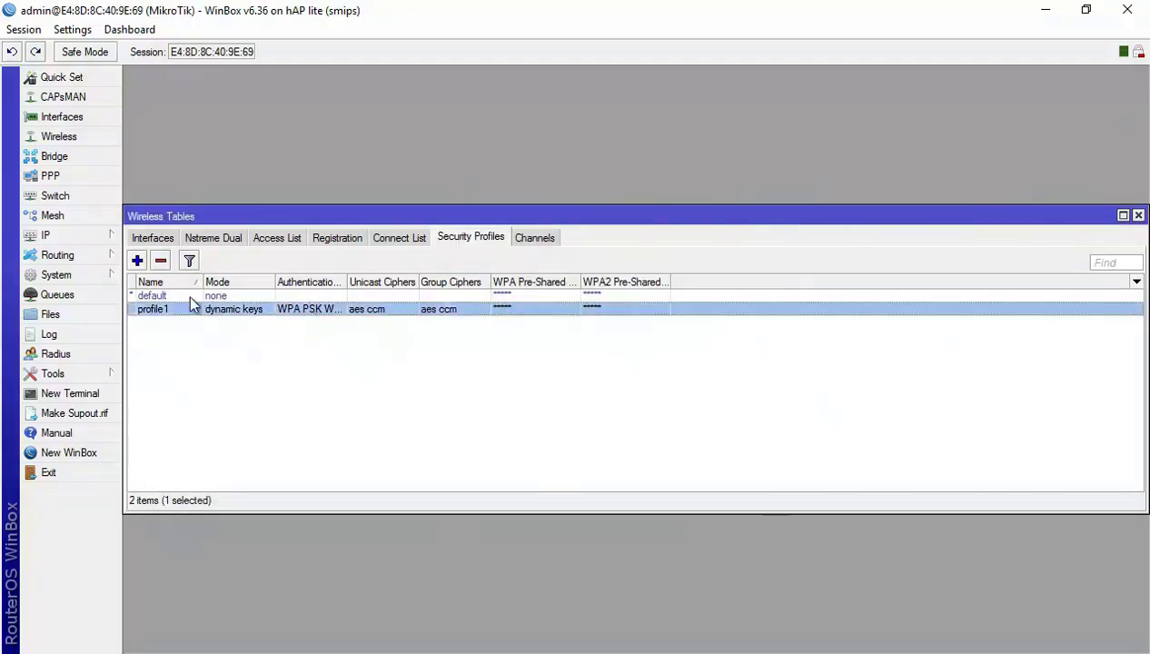
click(156, 239)
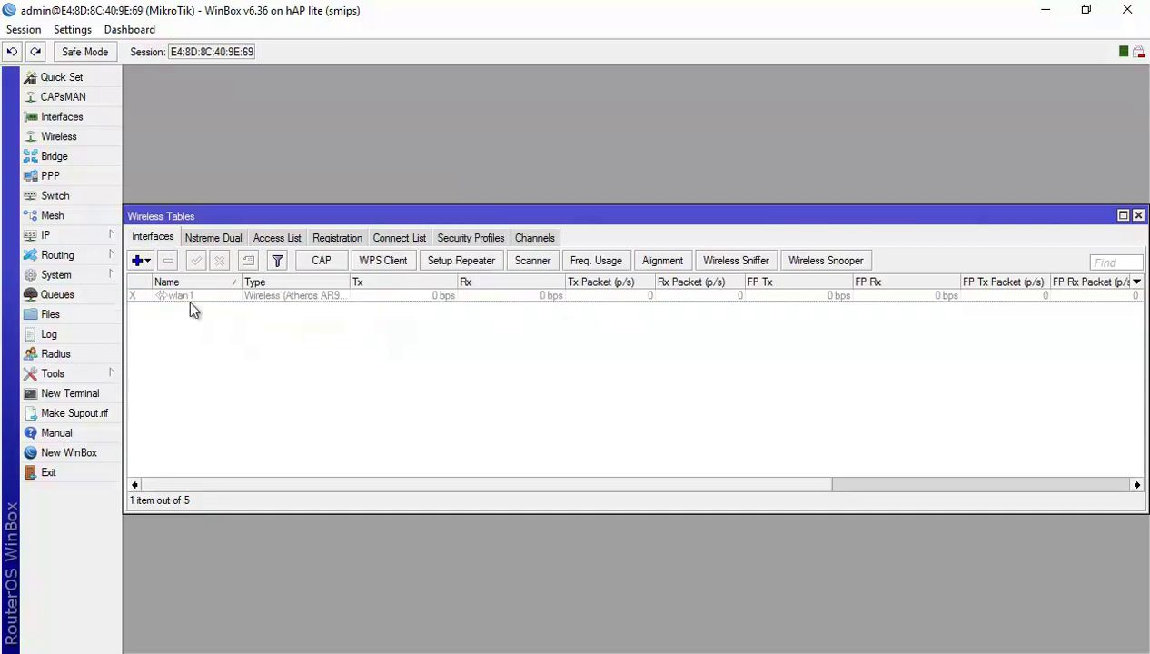
double_click(181, 296)
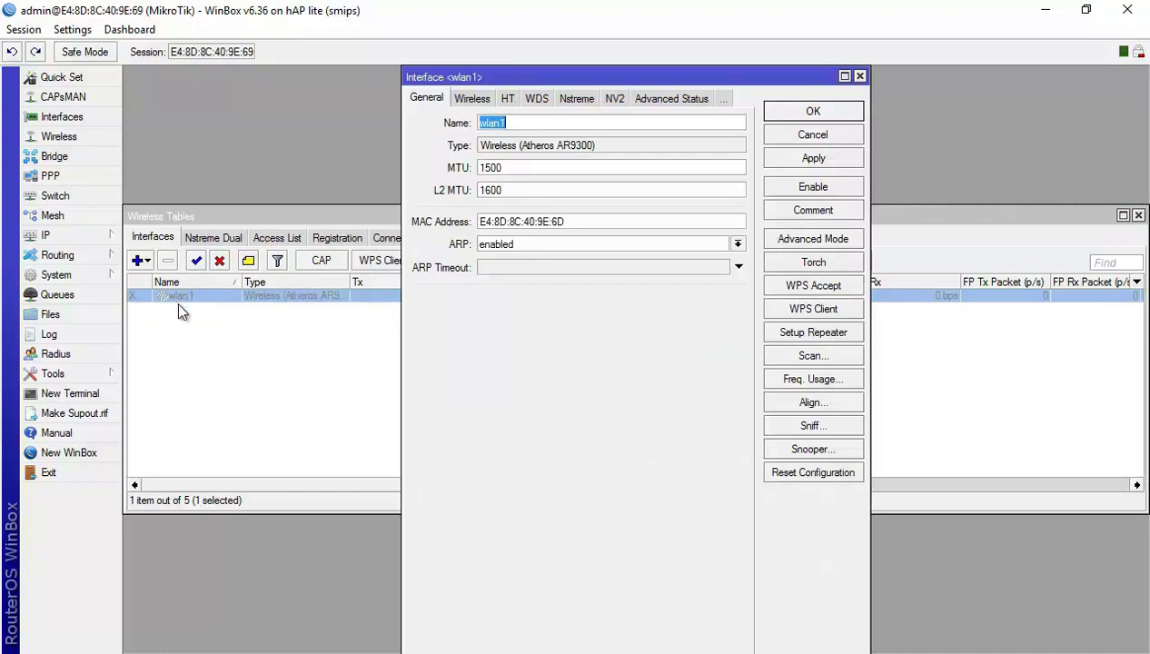
click(470, 99)
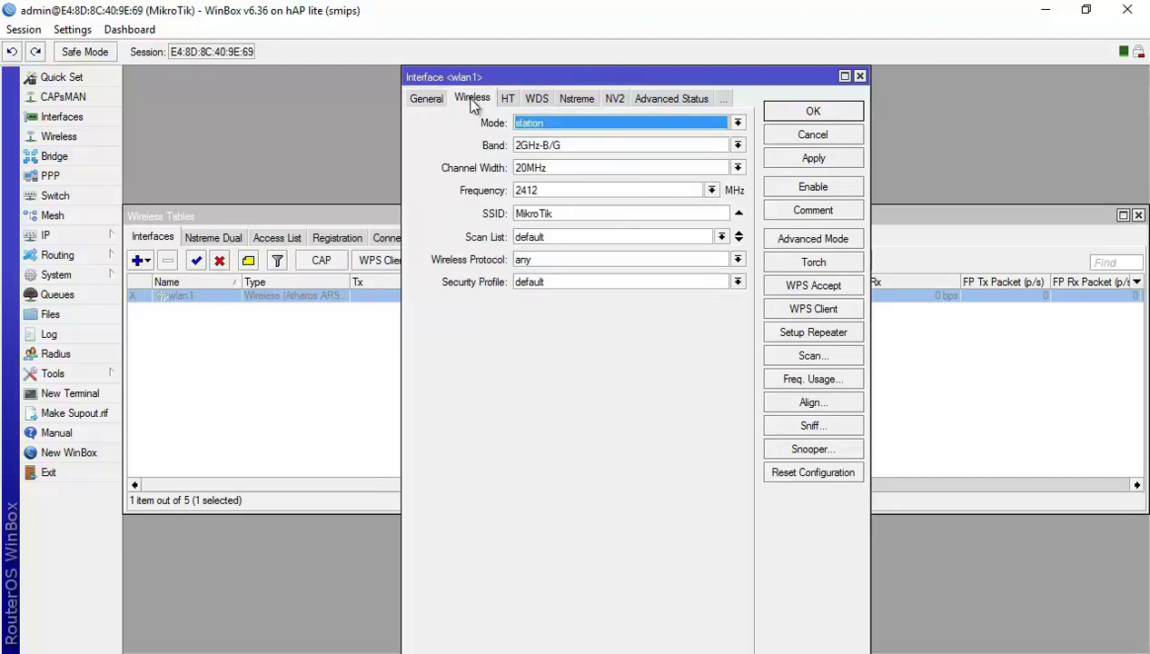
click(738, 123)
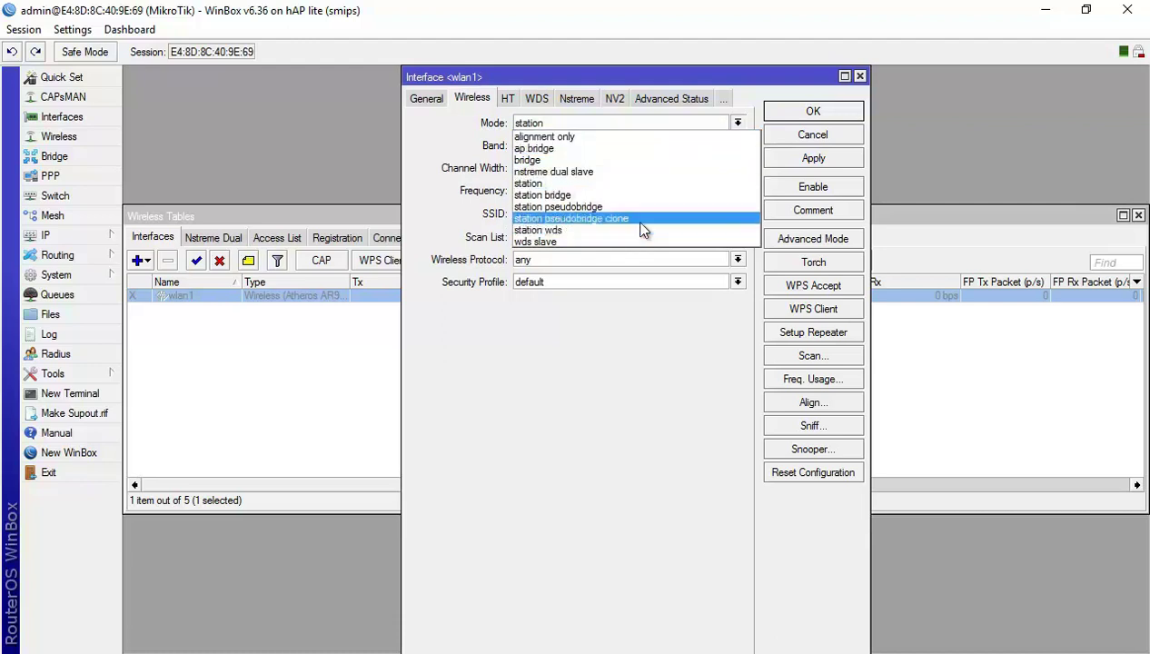
click(613, 151)
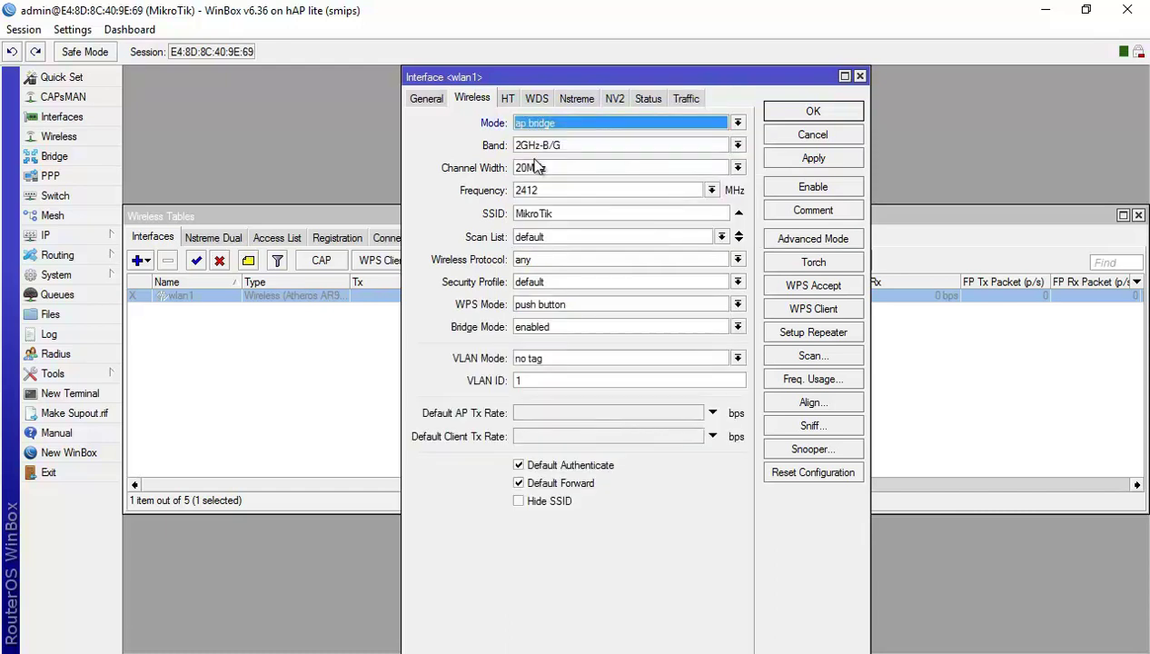
Set wlan1's band to 2GHz-B/G/N and frequency to auto, and replace SSID MikroTik with Lab2test.
click(738, 147)
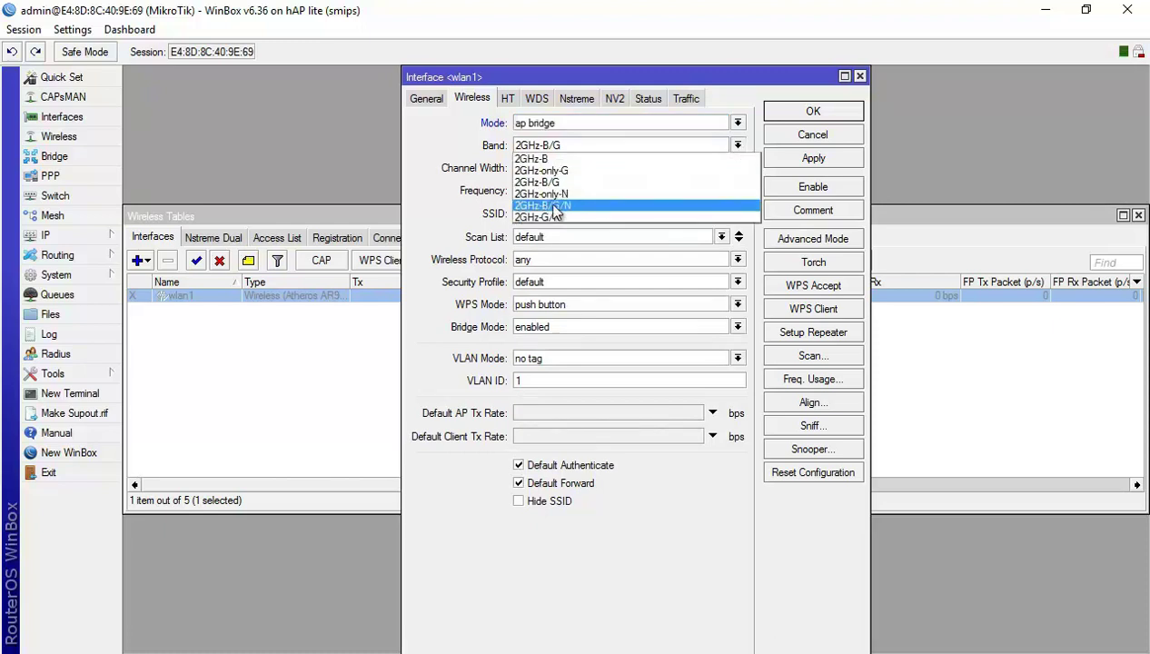
click(741, 205)
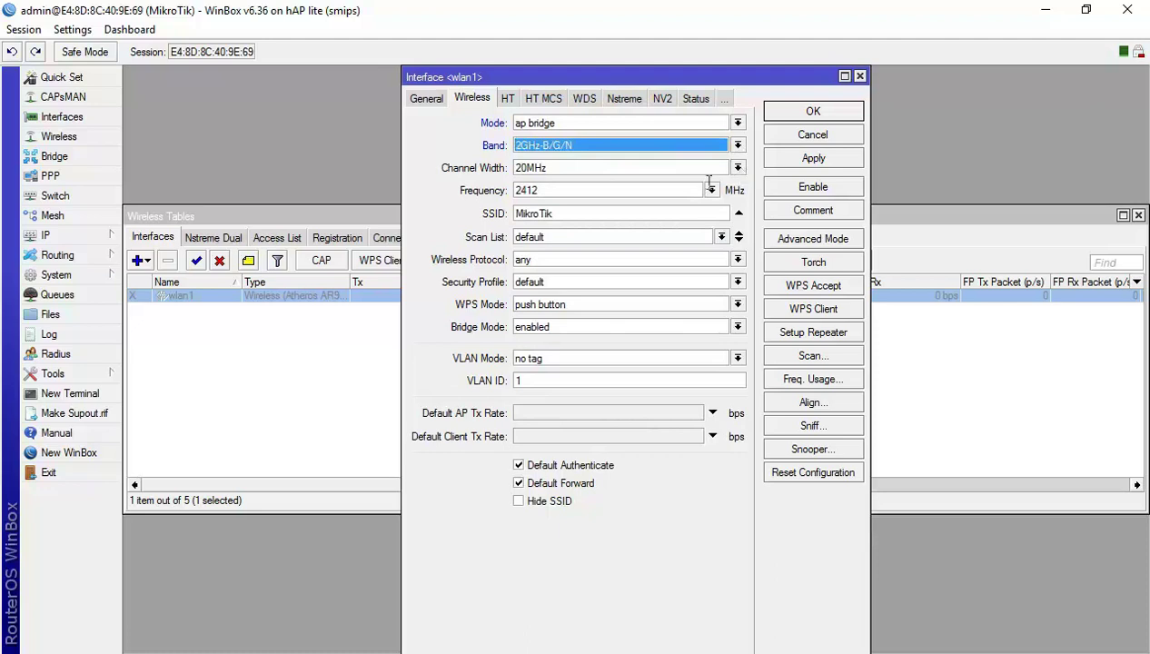
click(713, 191)
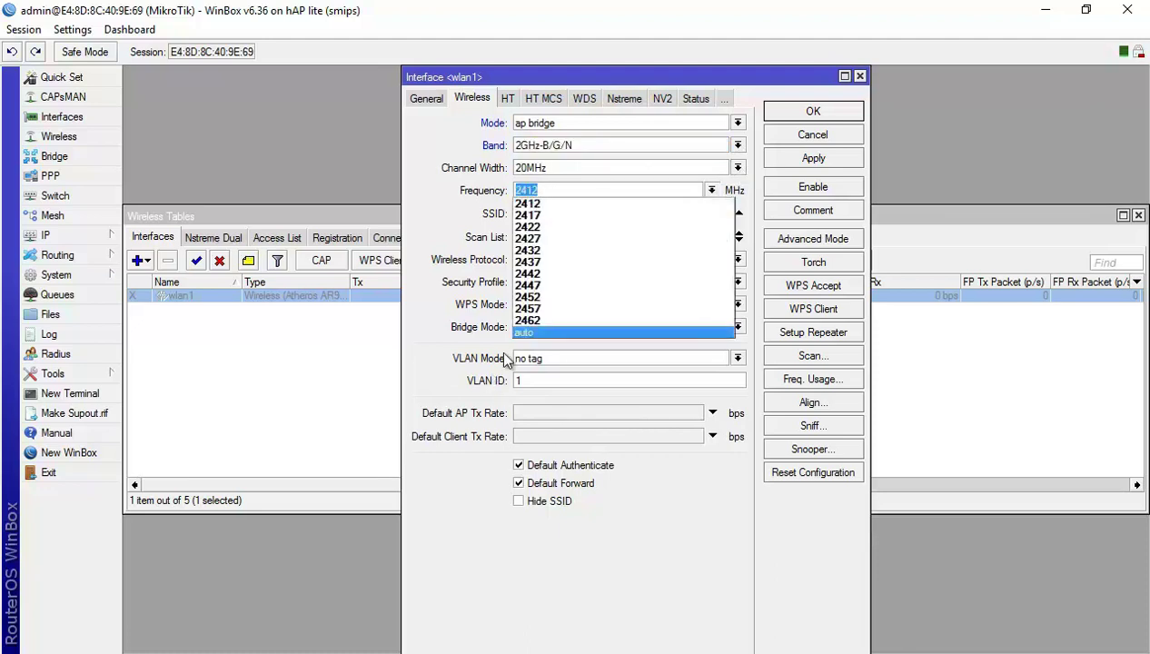
click(529, 332)
click(611, 209)
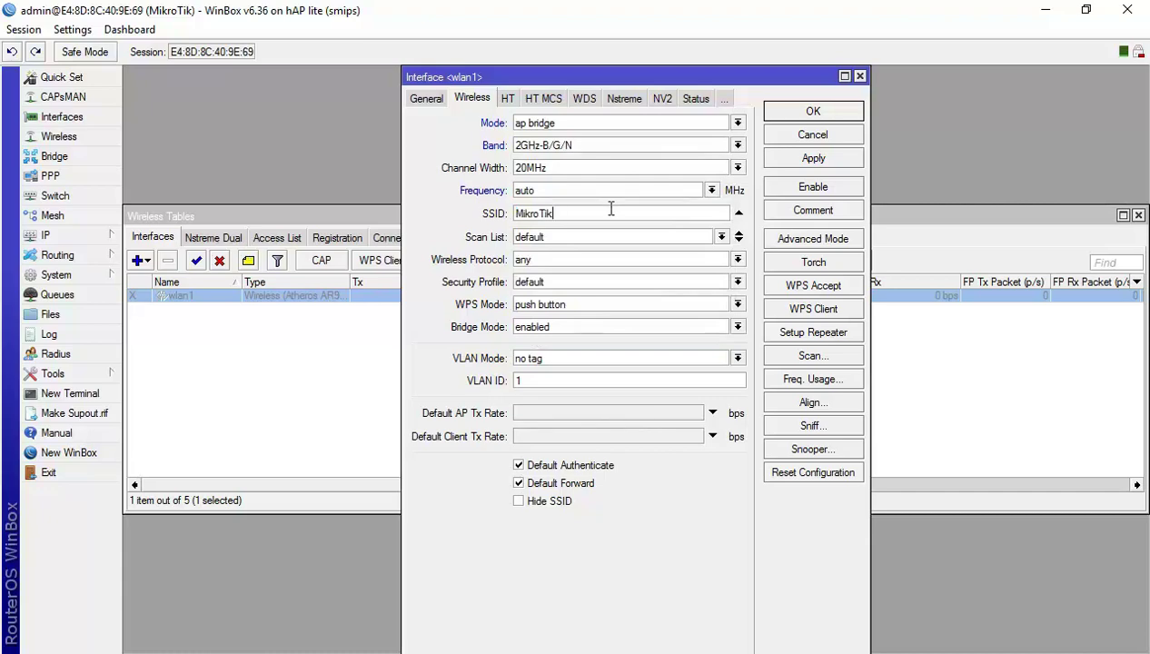
key(alt+Tab)
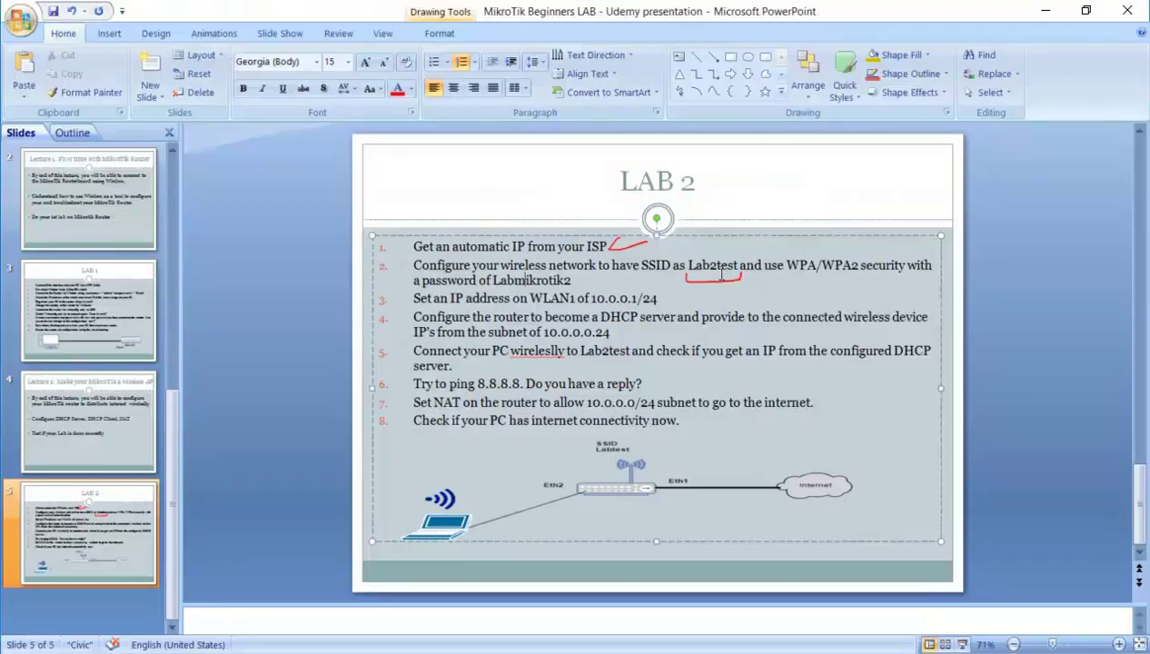
key(alt+Tab)
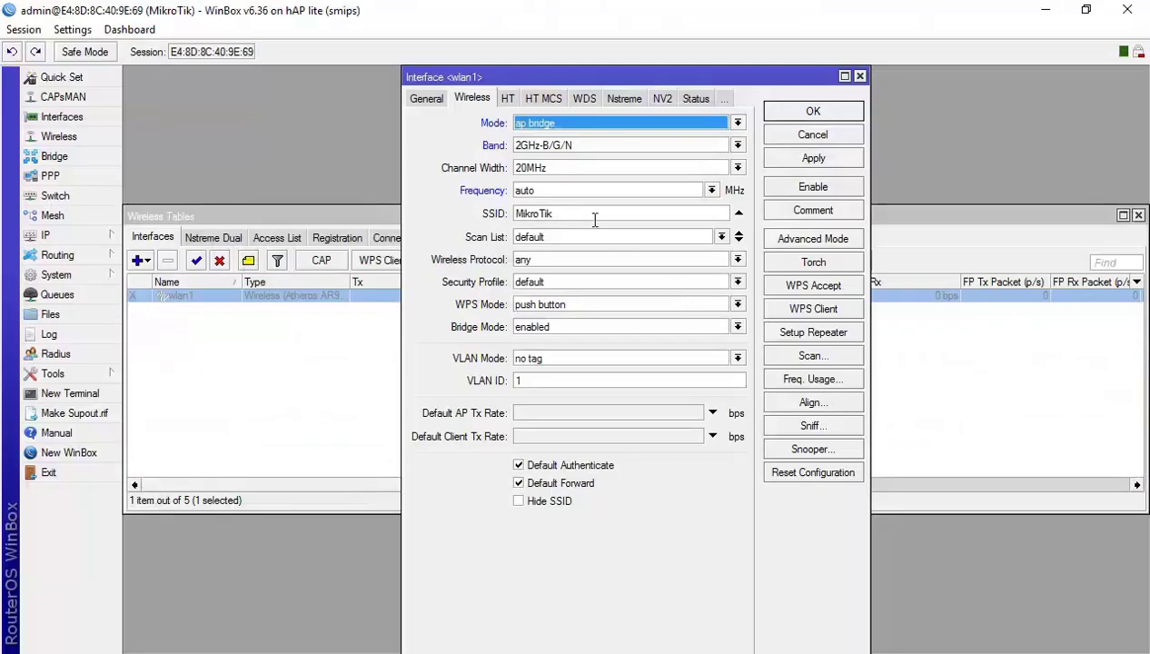
double_click(569, 212)
text(Lab2test)
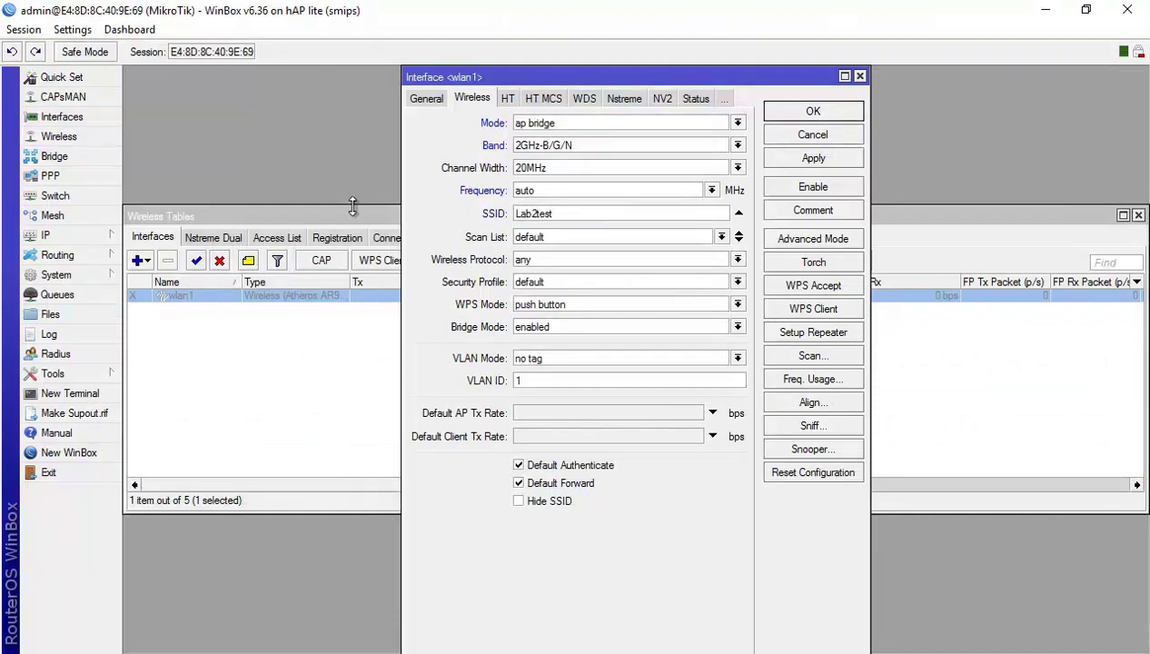
Choose profile1 as wlan1's security profile and save the interface settings.
click(739, 283)
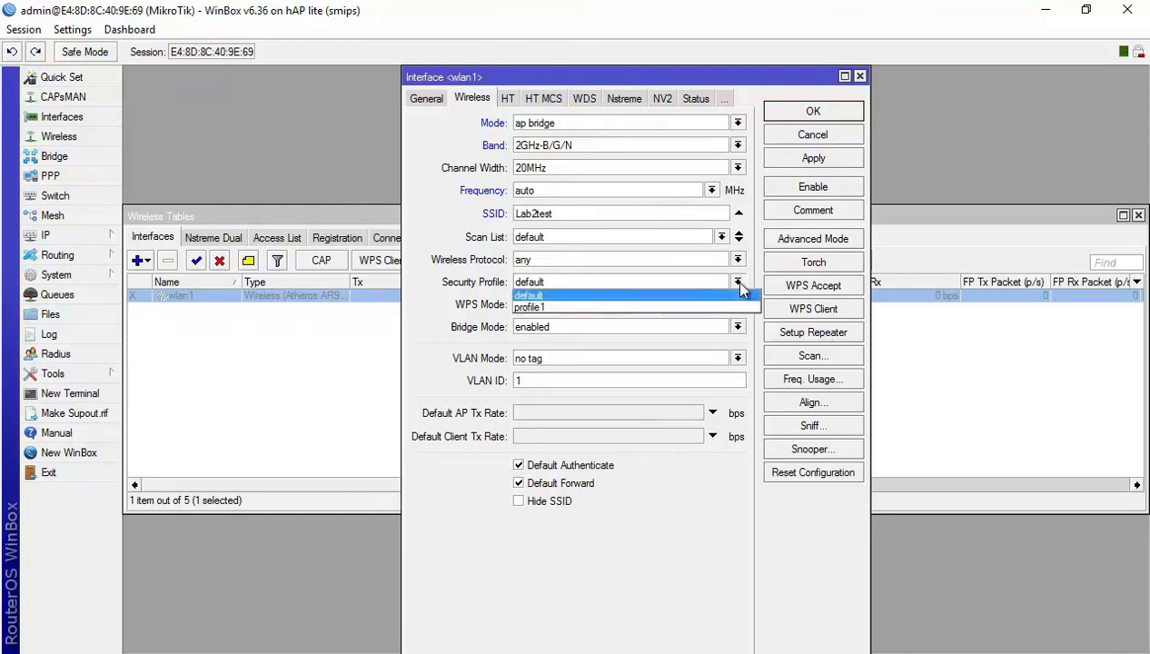
click(683, 307)
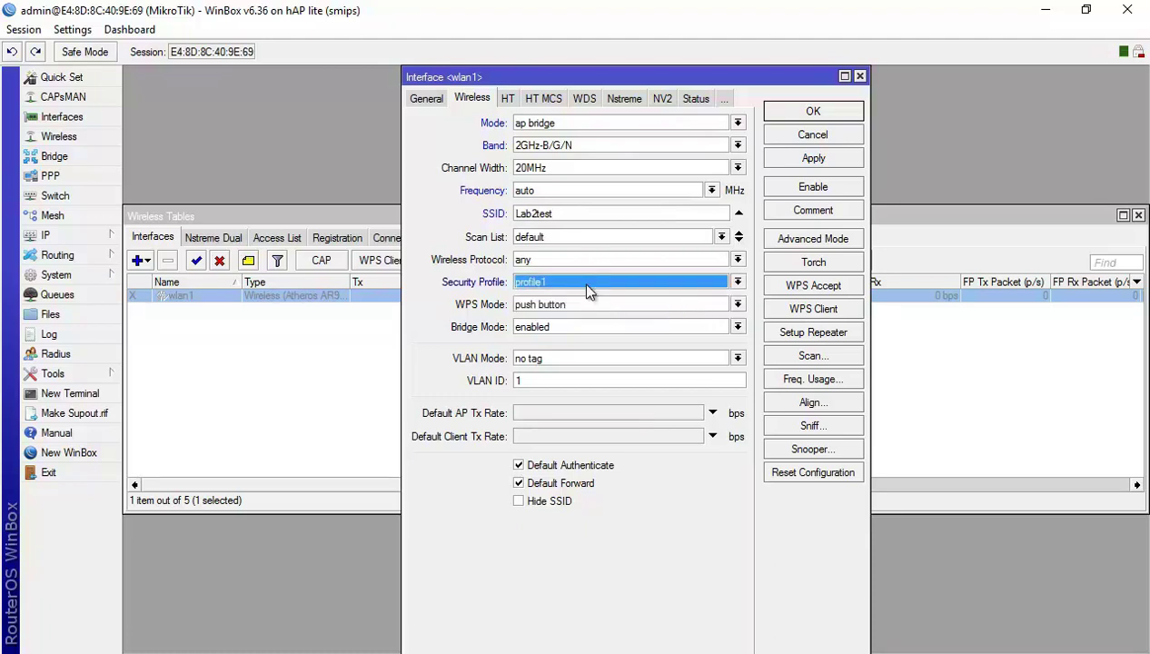
key(alt+Tab)
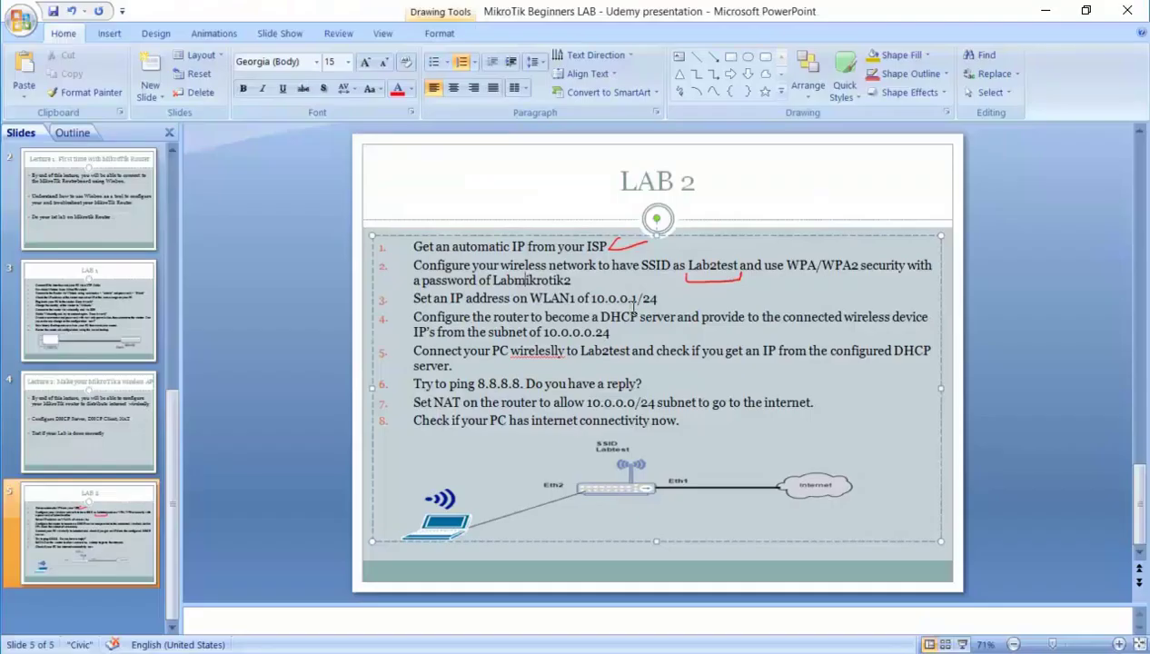
key(alt+Tab)
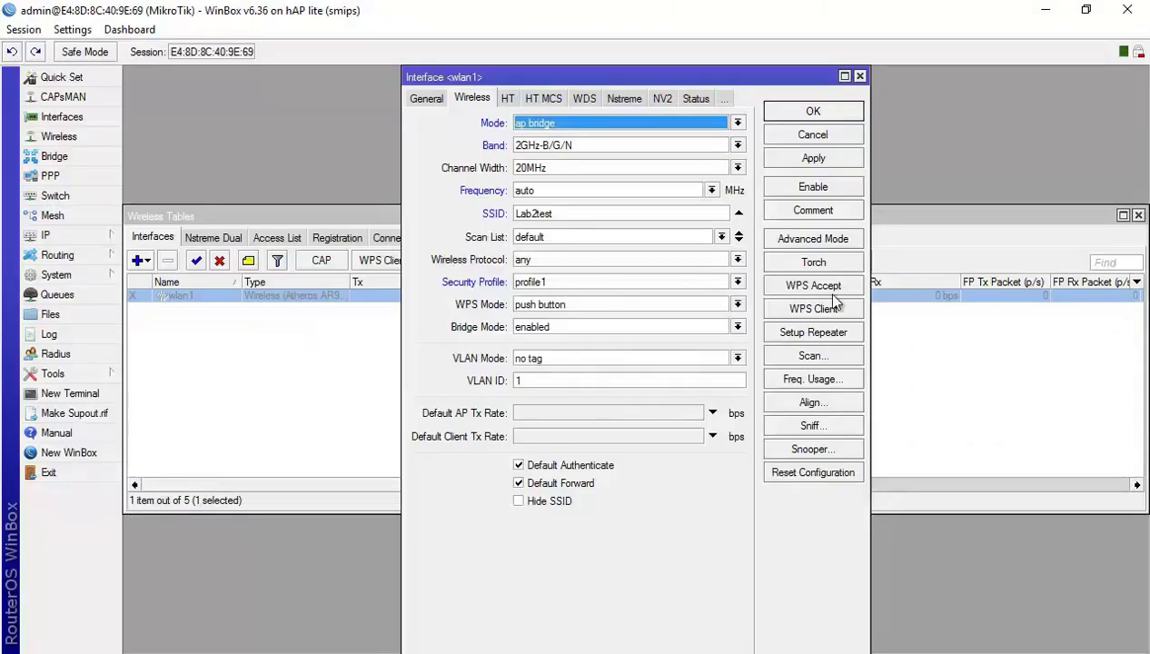
click(815, 116)
Enable the disabled wlan1 interface in the interfaces list.
click(407, 356)
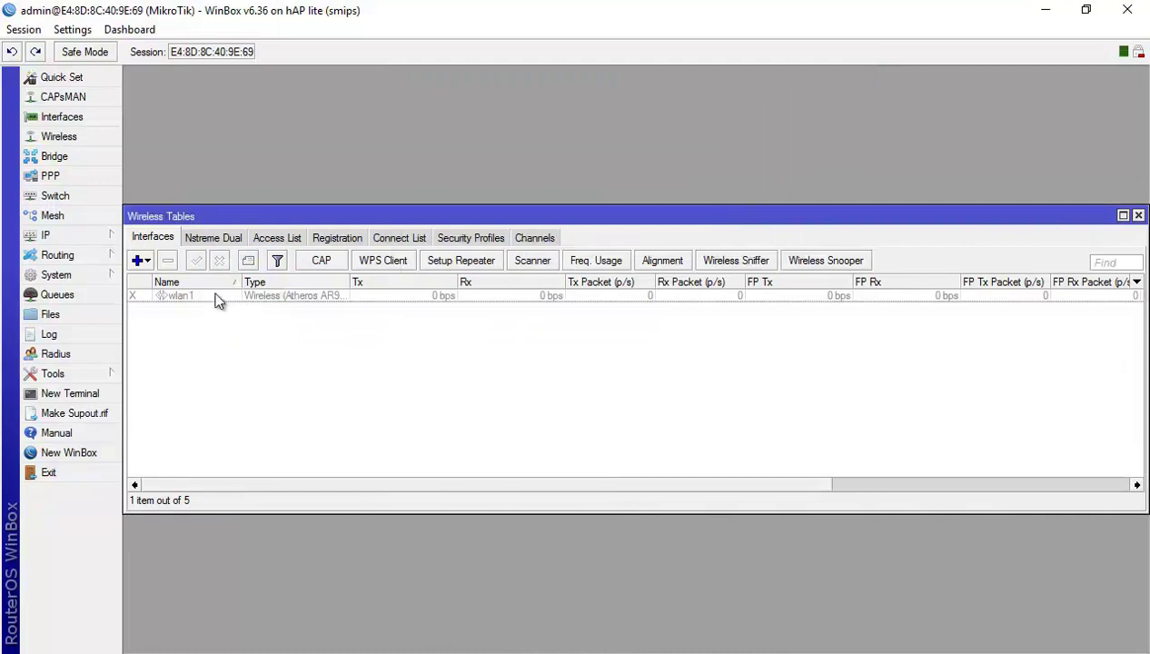
click(215, 300)
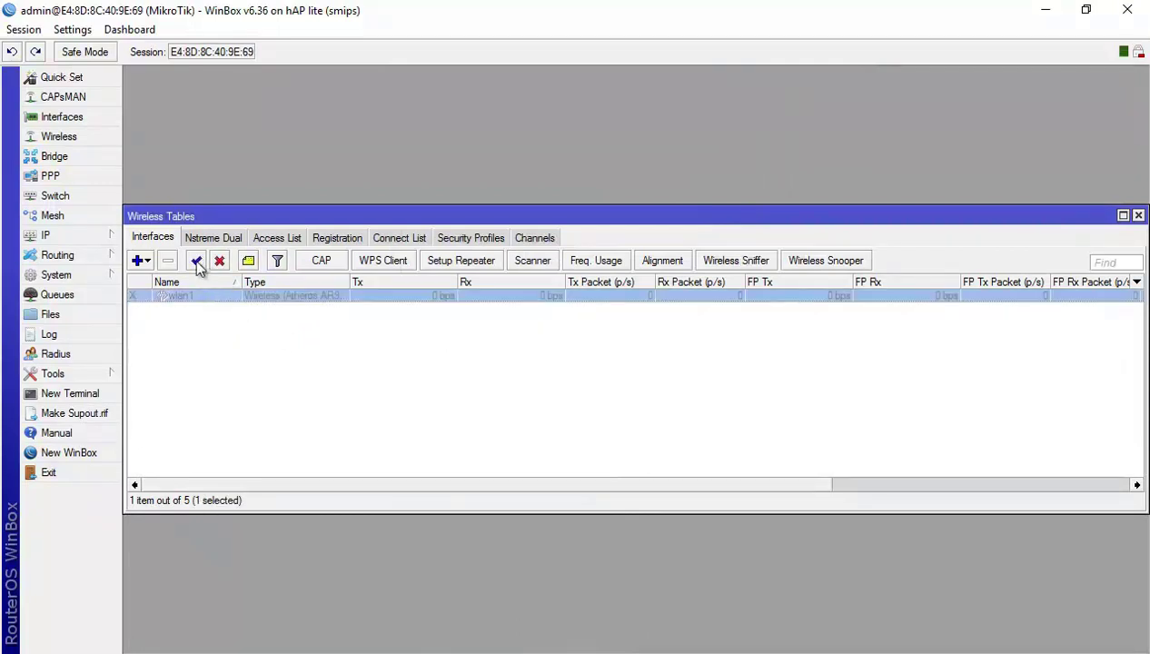
click(197, 261)
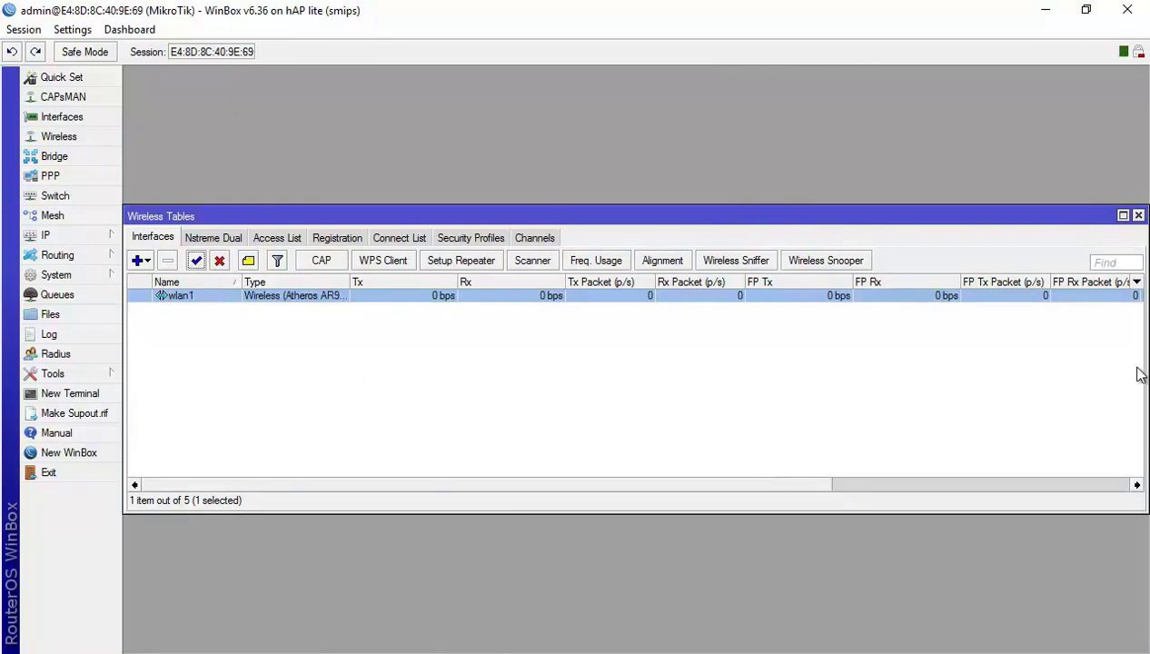
key(alt+Tab)
Underline Labmikrotik2 and tick the router's Eth1 port on the LAB 2 slide in red ink.
drag(579, 286, 603, 275)
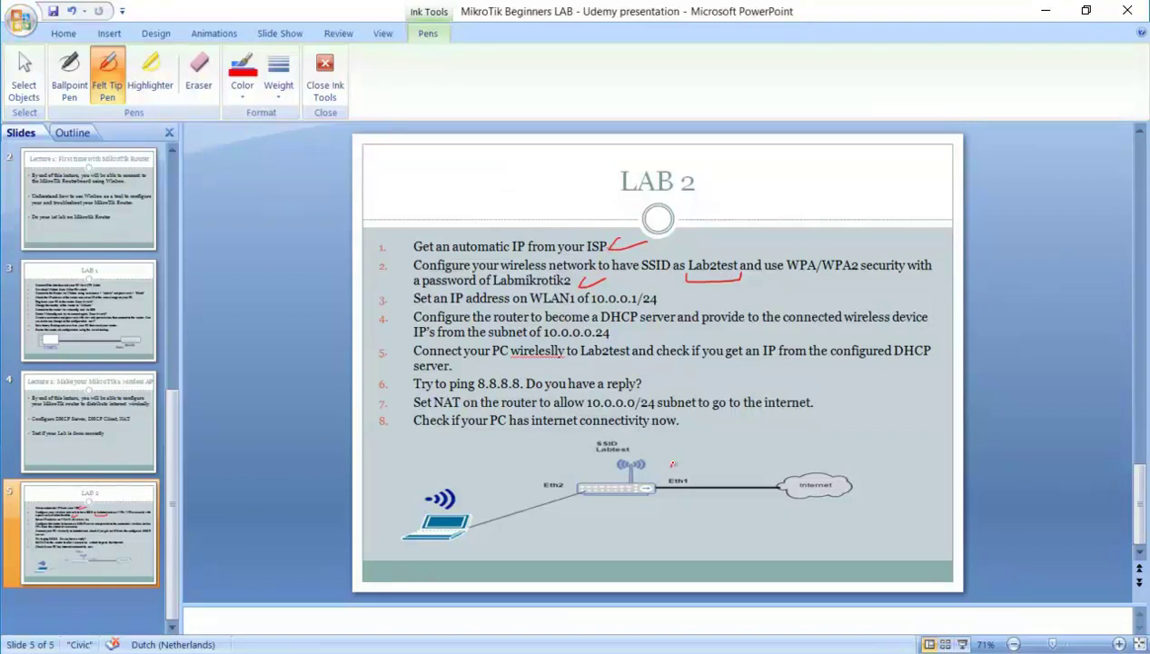
drag(663, 469, 674, 465)
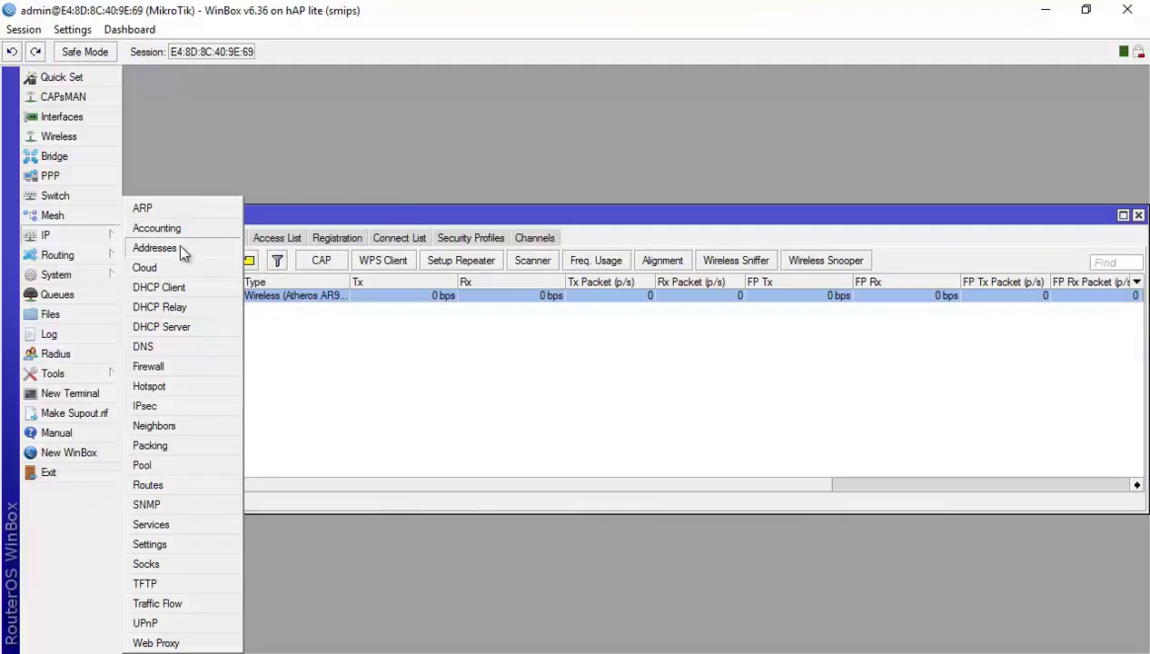
Add the IP address 10.0.0.1/24 on interface wlan1 in the address list.
click(154, 248)
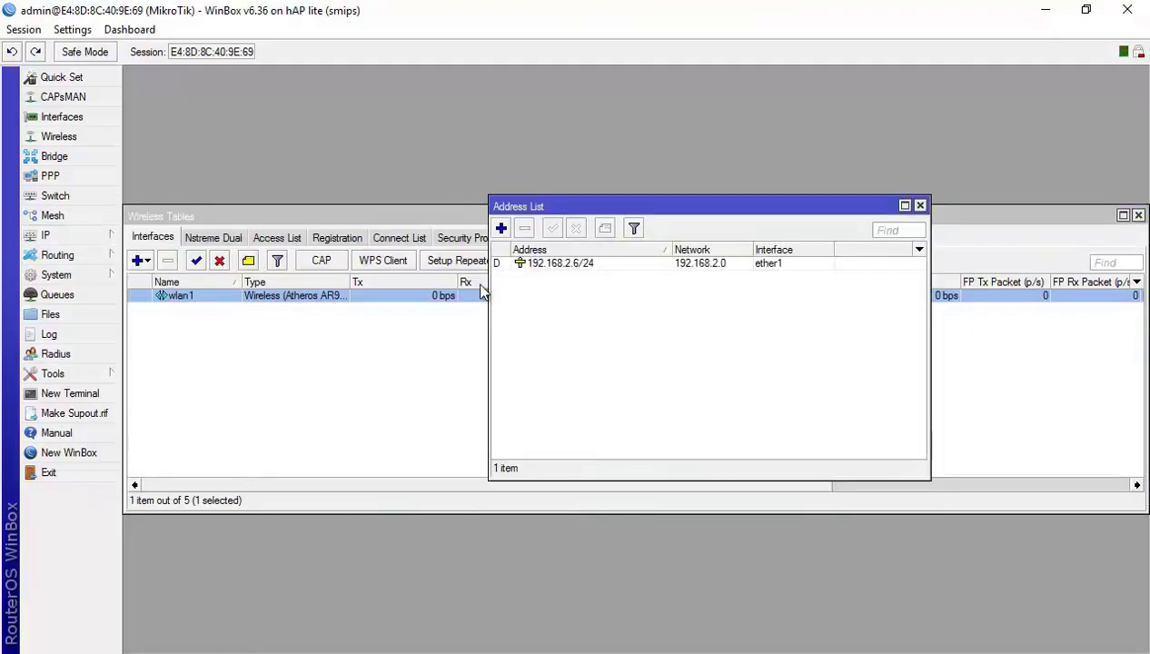
click(502, 230)
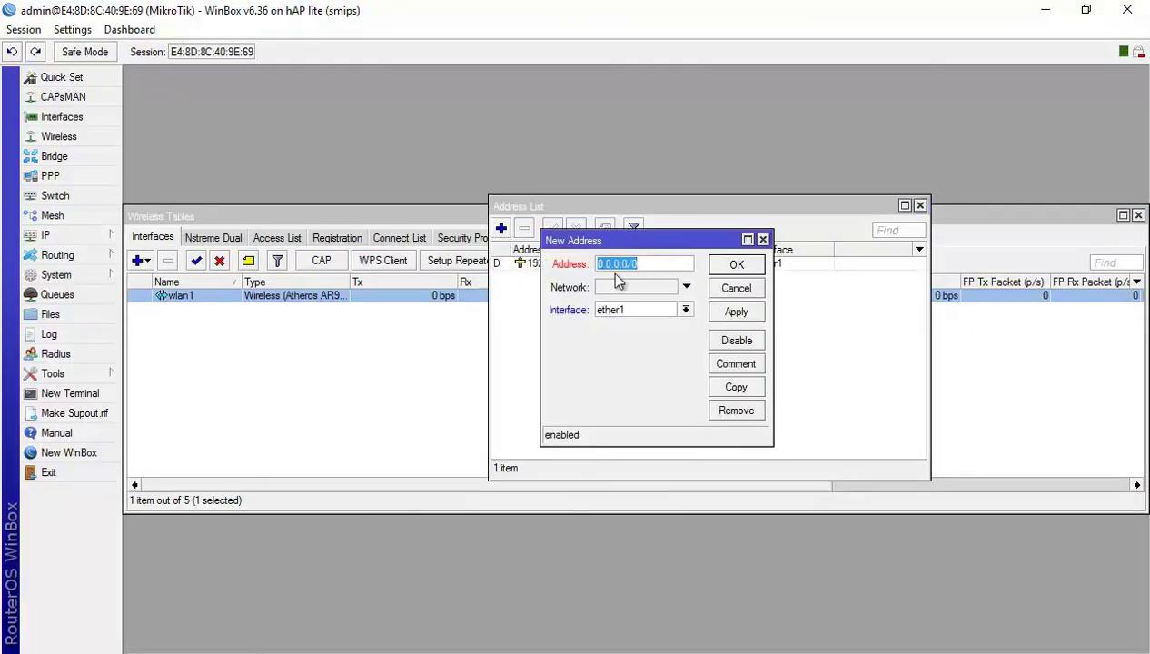
text(10.0.0.1/24)
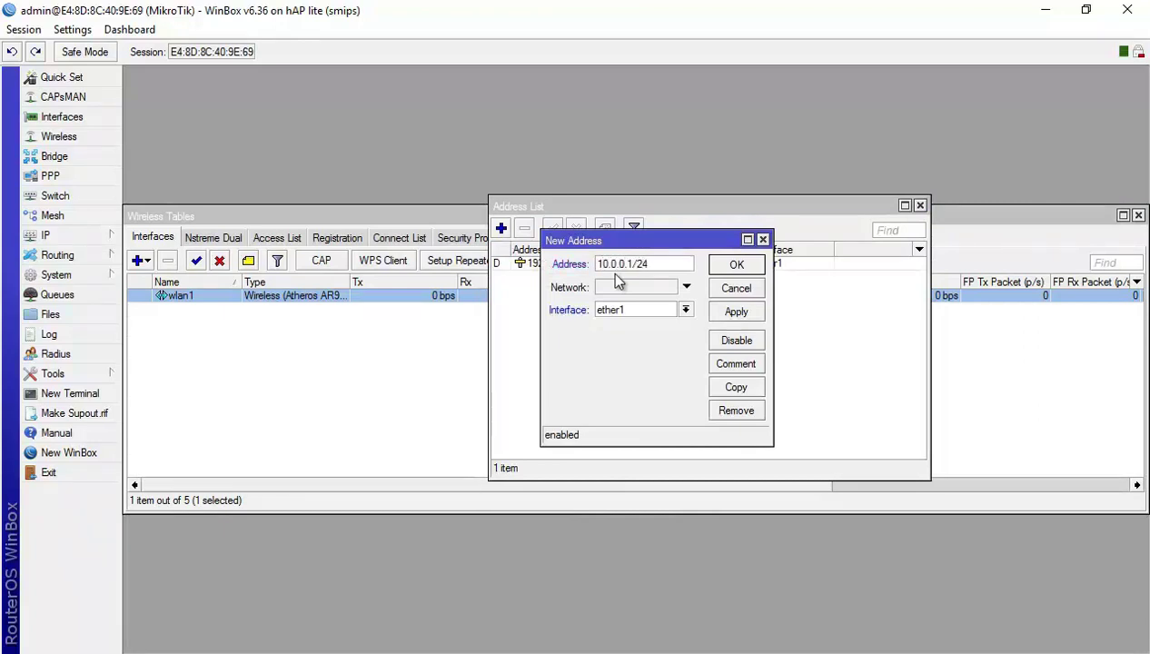
click(686, 310)
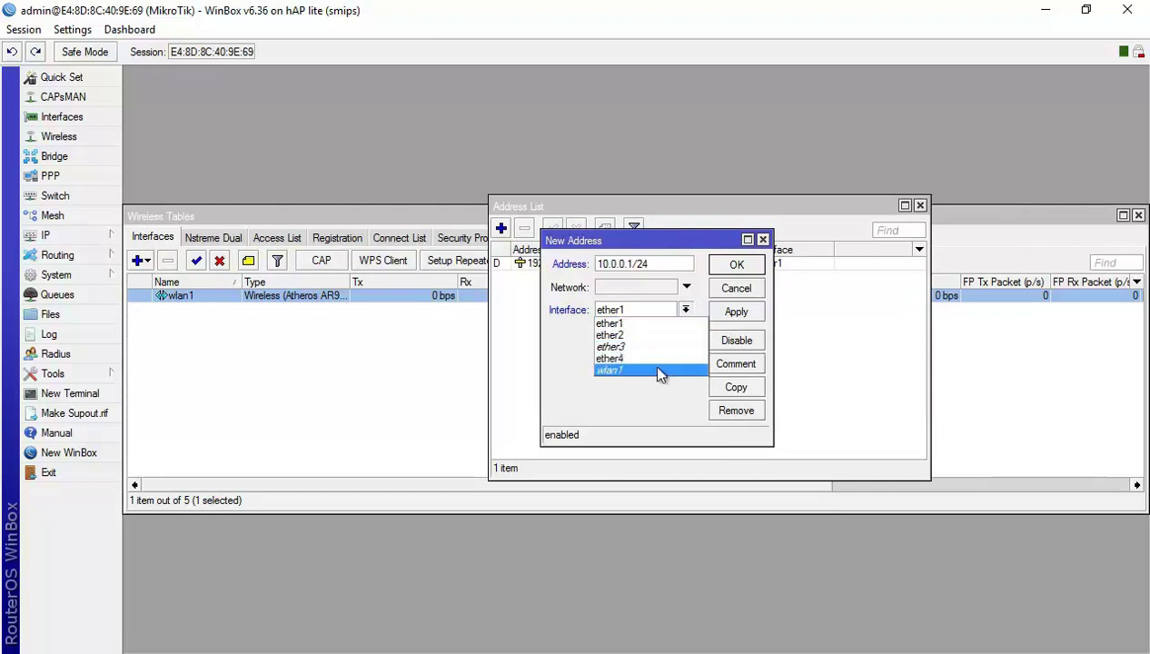
click(653, 367)
click(742, 265)
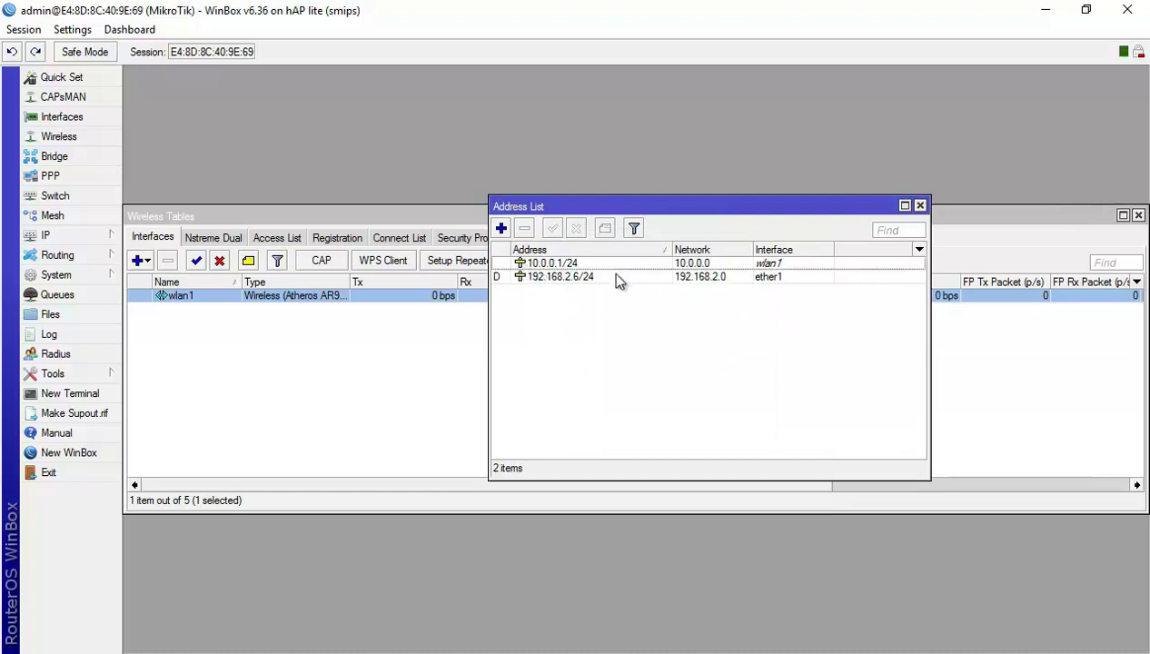
click(581, 277)
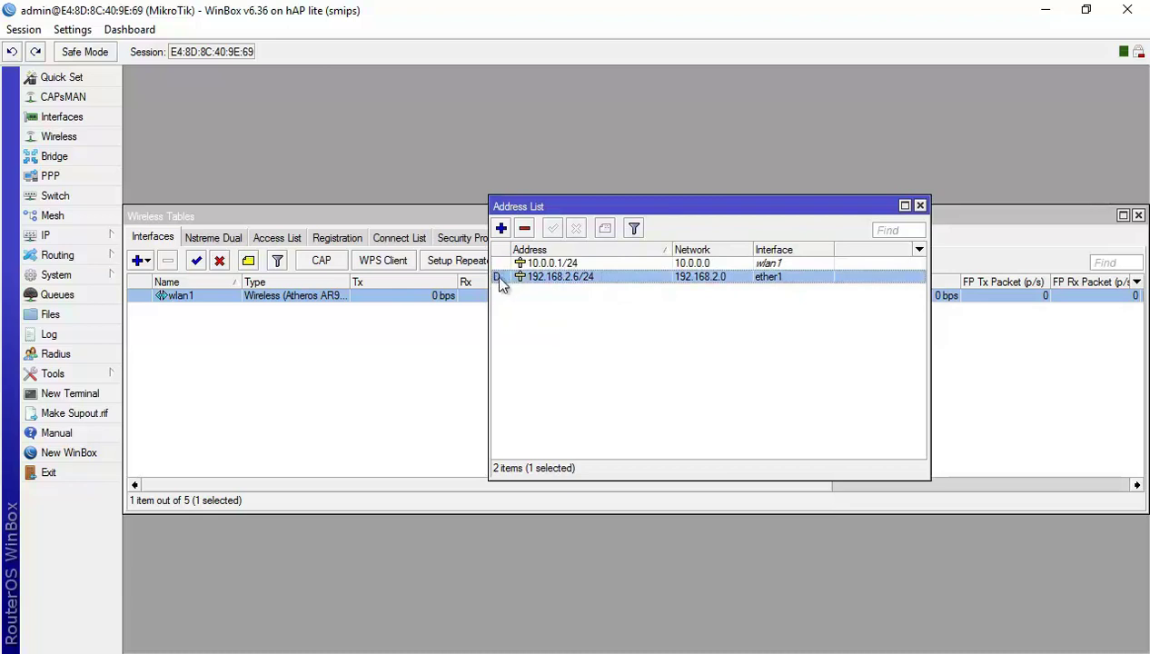
click(521, 264)
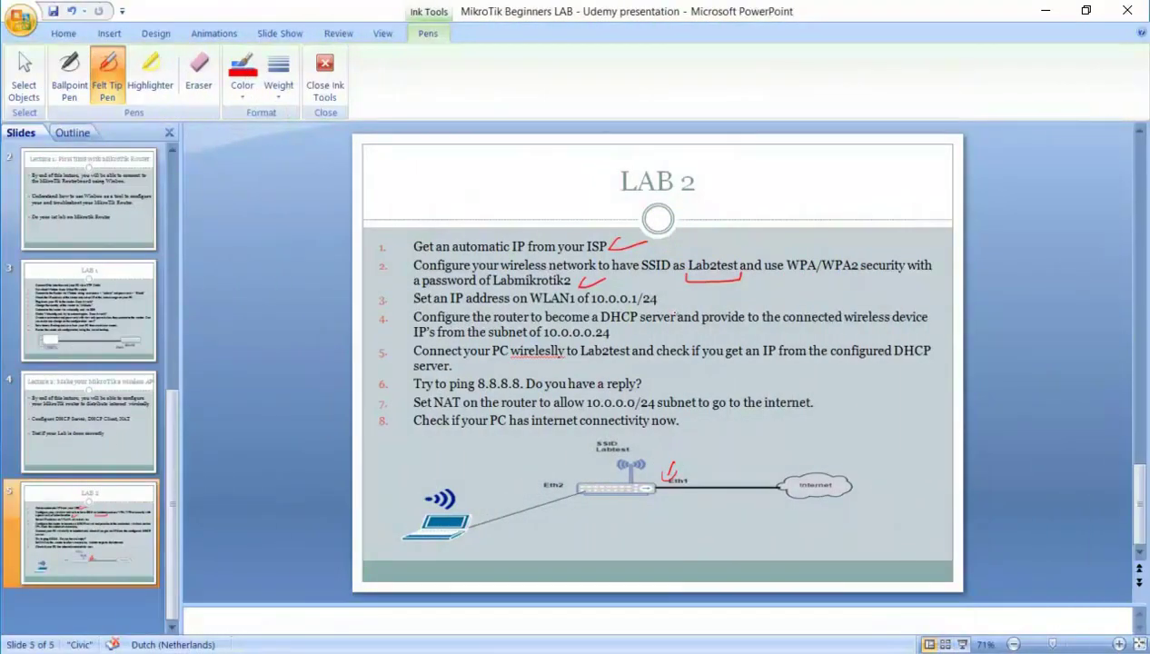
Draw a red tick after 10.0.0.1/24 on item 3 of the LAB 2 slide.
drag(666, 297, 692, 293)
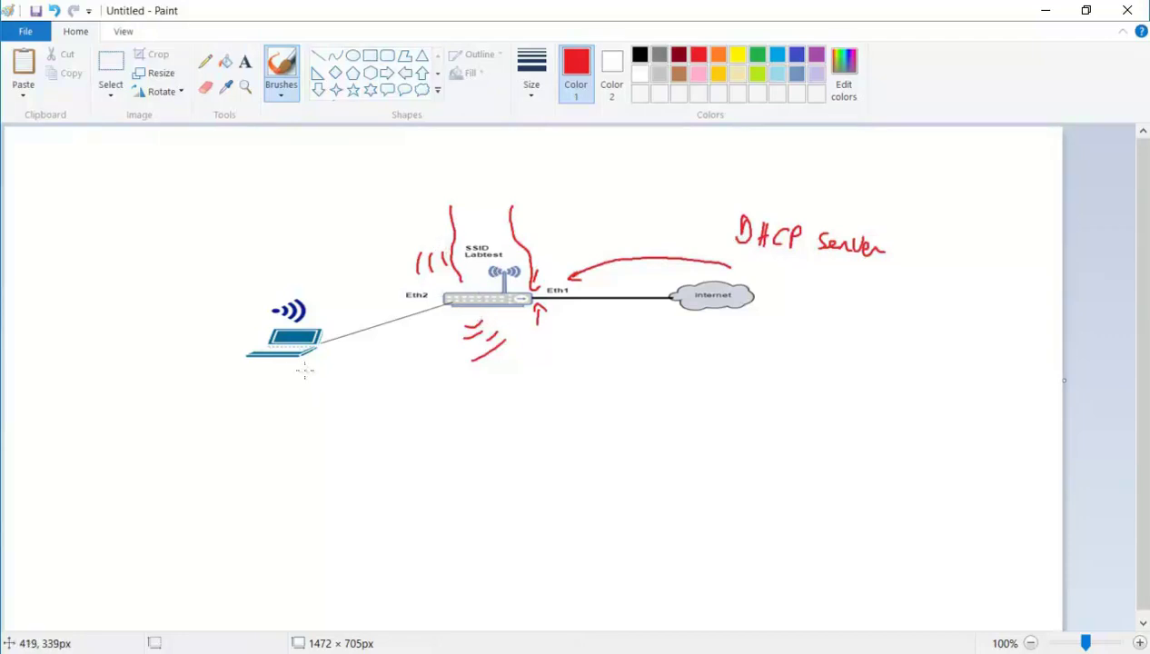
Draw a red mark below the laptop and handwrite 10.0.0.1/24 above the router.
mouse_move(293, 385)
mouse_down()
mouse_move(365, 406)
mouse_move(376, 363)
mouse_move(394, 367)
mouse_up()
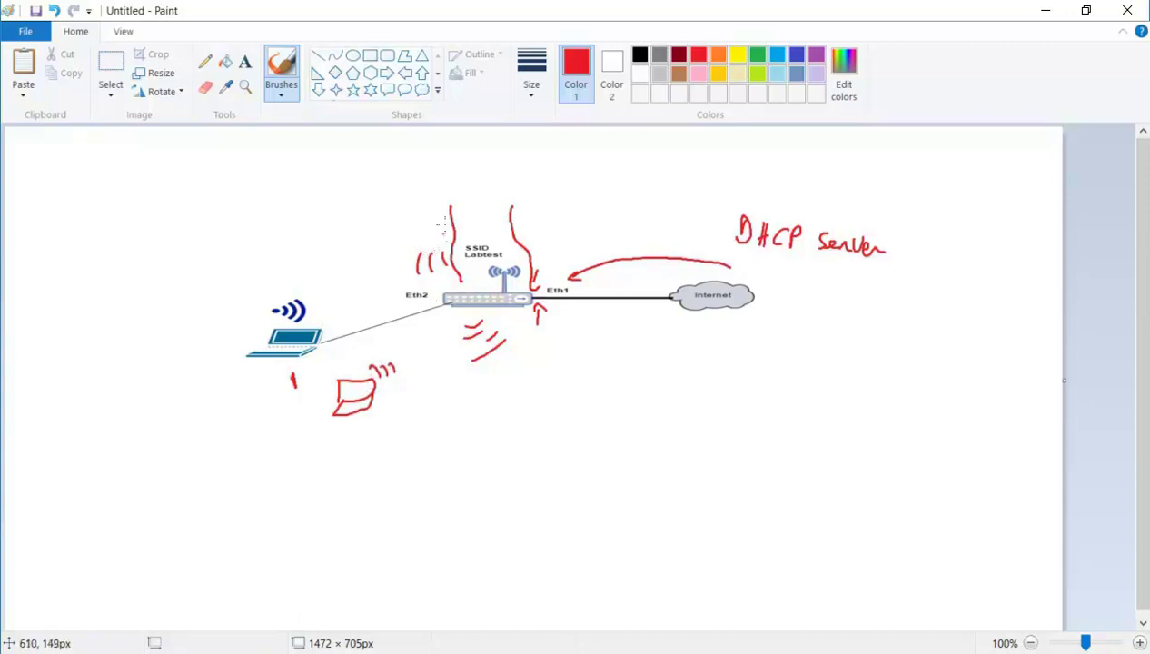
mouse_move(470, 185)
mouse_down()
mouse_move(470, 203)
mouse_move(502, 190)
mouse_move(550, 215)
mouse_move(572, 210)
mouse_up()
click(491, 199)
click(511, 197)
click(537, 197)
drag(576, 193, 579, 218)
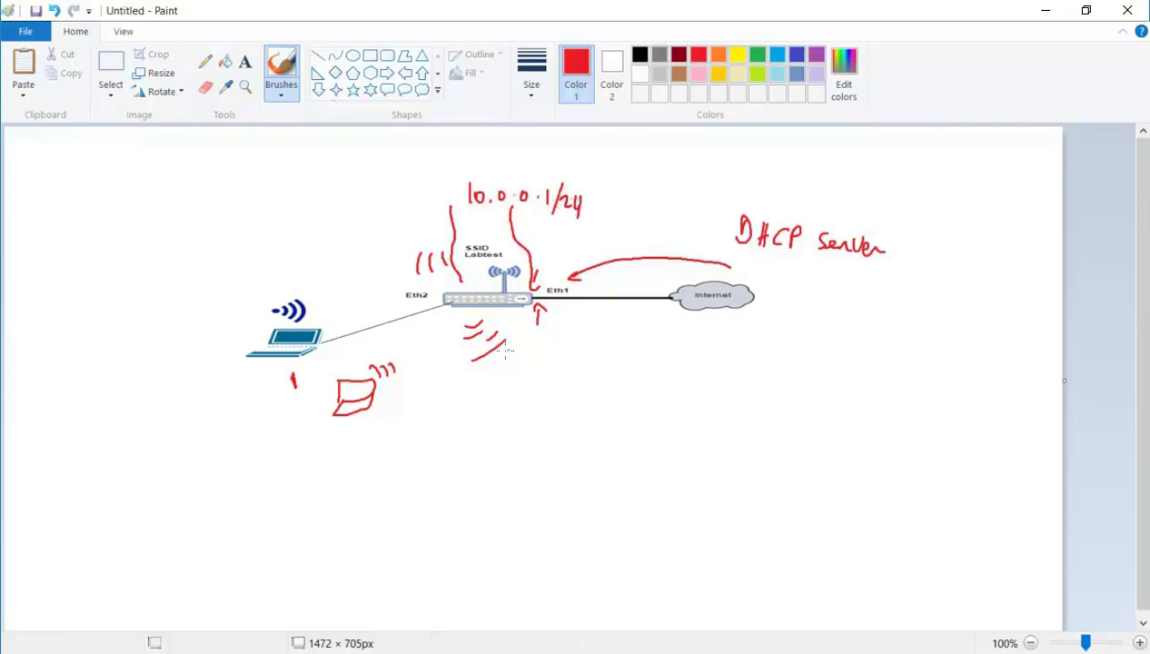
Handwrite 10.0.0.0/24 in red below the router.
drag(574, 362, 575, 380)
drag(587, 365, 654, 366)
click(595, 377)
click(613, 376)
click(639, 374)
mouse_move(676, 360)
mouse_down()
mouse_move(664, 381)
mouse_move(705, 381)
mouse_up()
Handwrite DHCP ⇒ WLAN1 under the 10.0.0.0/24 label.
drag(602, 422, 602, 443)
mouse_move(627, 421)
mouse_down()
mouse_move(627, 440)
mouse_move(637, 432)
mouse_up()
mouse_move(638, 422)
mouse_down()
mouse_move(639, 440)
mouse_move(661, 442)
mouse_up()
mouse_move(661, 423)
mouse_down()
mouse_move(662, 434)
mouse_move(698, 427)
mouse_move(699, 440)
mouse_move(750, 416)
mouse_move(743, 436)
mouse_up()
mouse_move(752, 437)
mouse_down()
mouse_move(759, 418)
mouse_move(764, 437)
mouse_up()
mouse_move(766, 435)
mouse_down()
mouse_move(766, 420)
mouse_move(773, 434)
mouse_up()
drag(774, 434, 773, 418)
drag(778, 418, 790, 439)
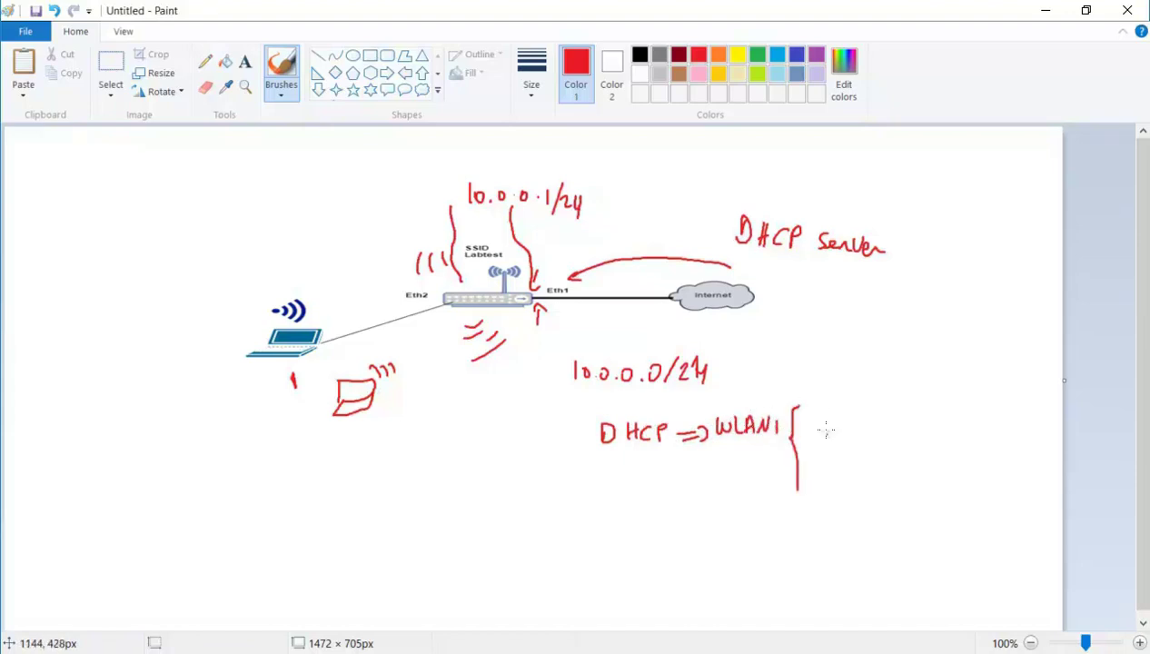
Write the DHCP pool range 10.0.0.2 to 10.0.0.254 after the brace.
mouse_move(811, 410)
mouse_down()
mouse_move(813, 425)
mouse_move(860, 418)
mouse_move(903, 431)
mouse_up()
click(851, 423)
click(873, 424)
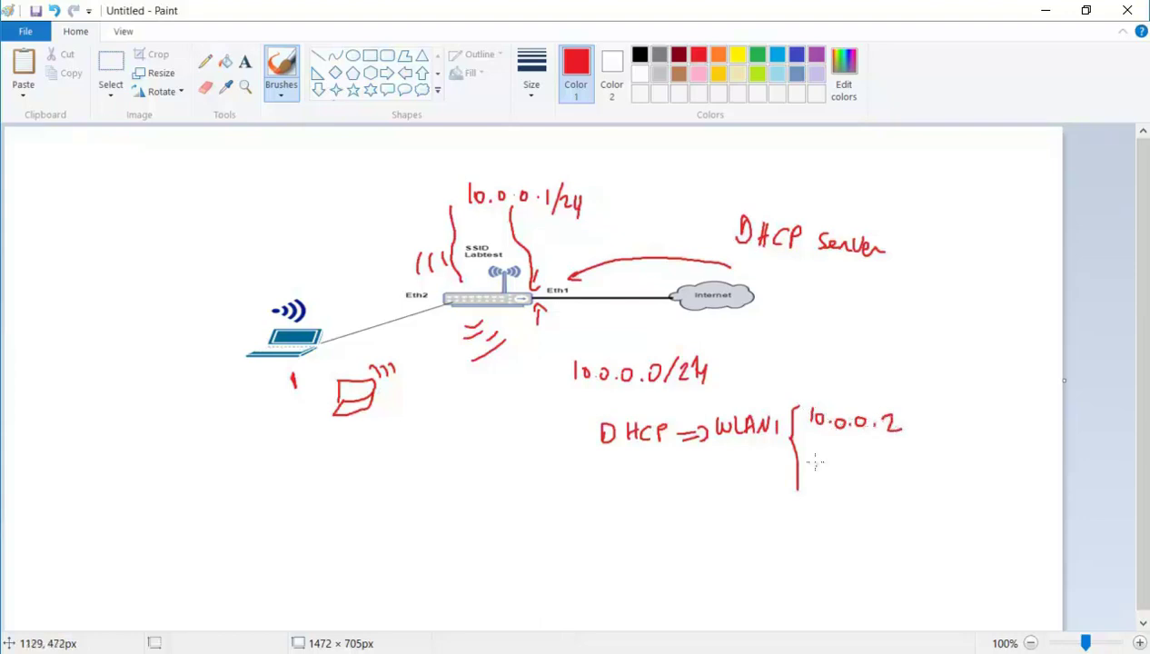
drag(815, 462, 816, 478)
drag(829, 464, 906, 480)
click(840, 474)
click(860, 473)
click(887, 474)
drag(907, 467, 926, 475)
drag(923, 467, 924, 481)
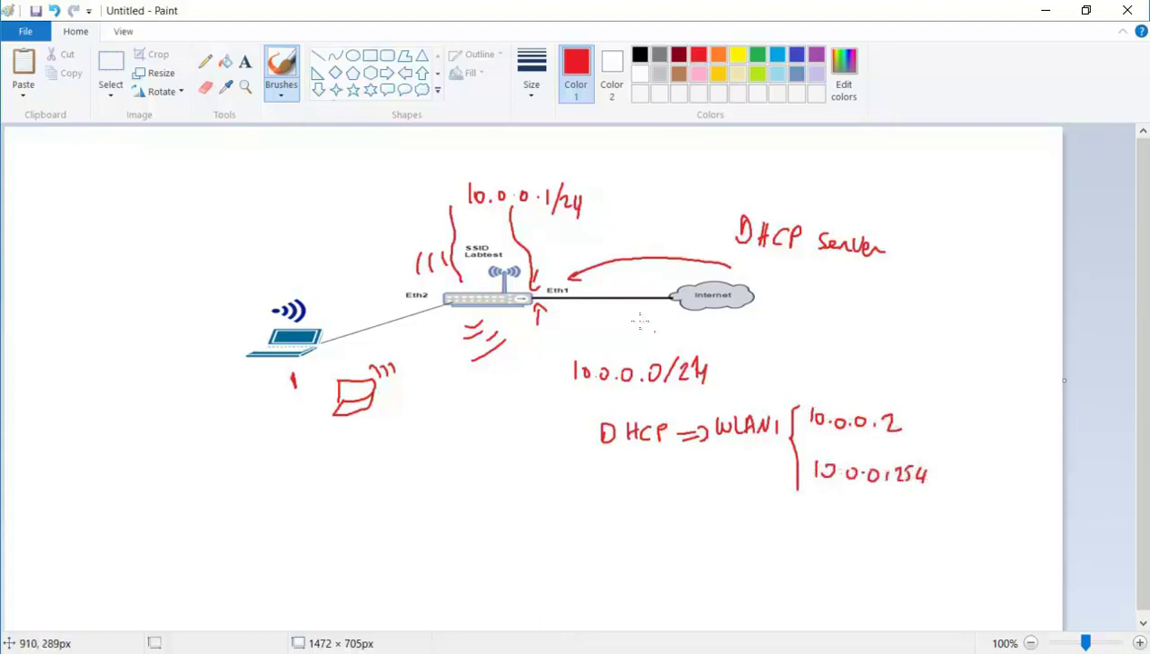
Label the 10.0.0.1/24 address as WLAN1 above it.
drag(499, 165, 519, 165)
drag(523, 164, 544, 178)
mouse_move(535, 173)
mouse_down()
mouse_move(557, 165)
mouse_move(564, 178)
mouse_up()
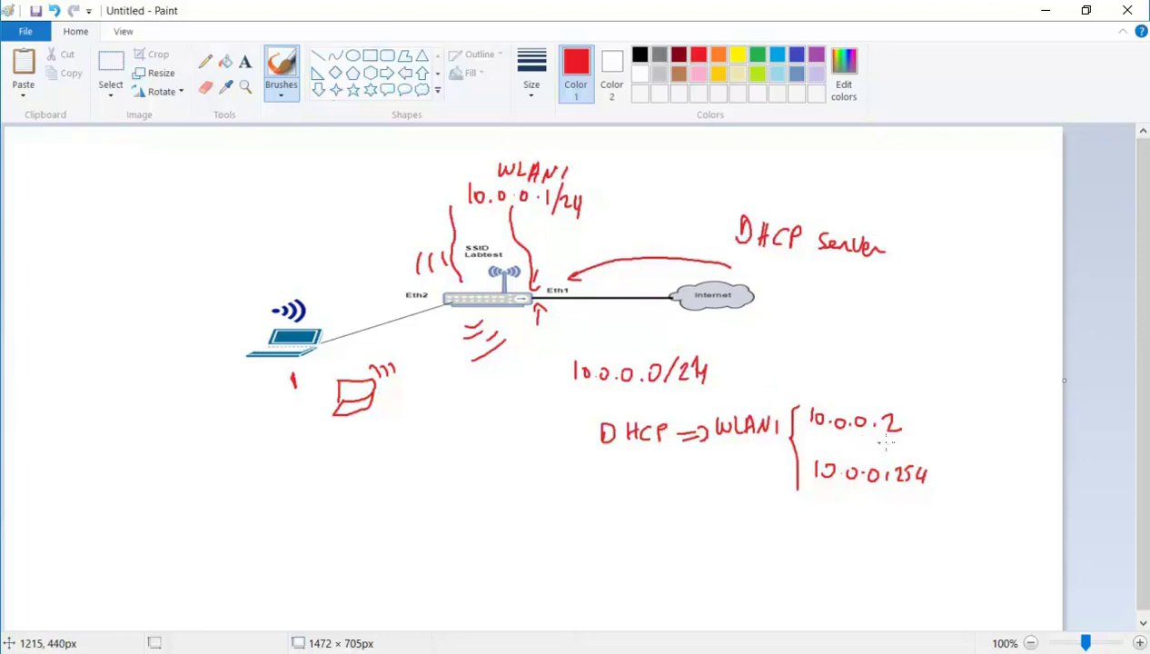